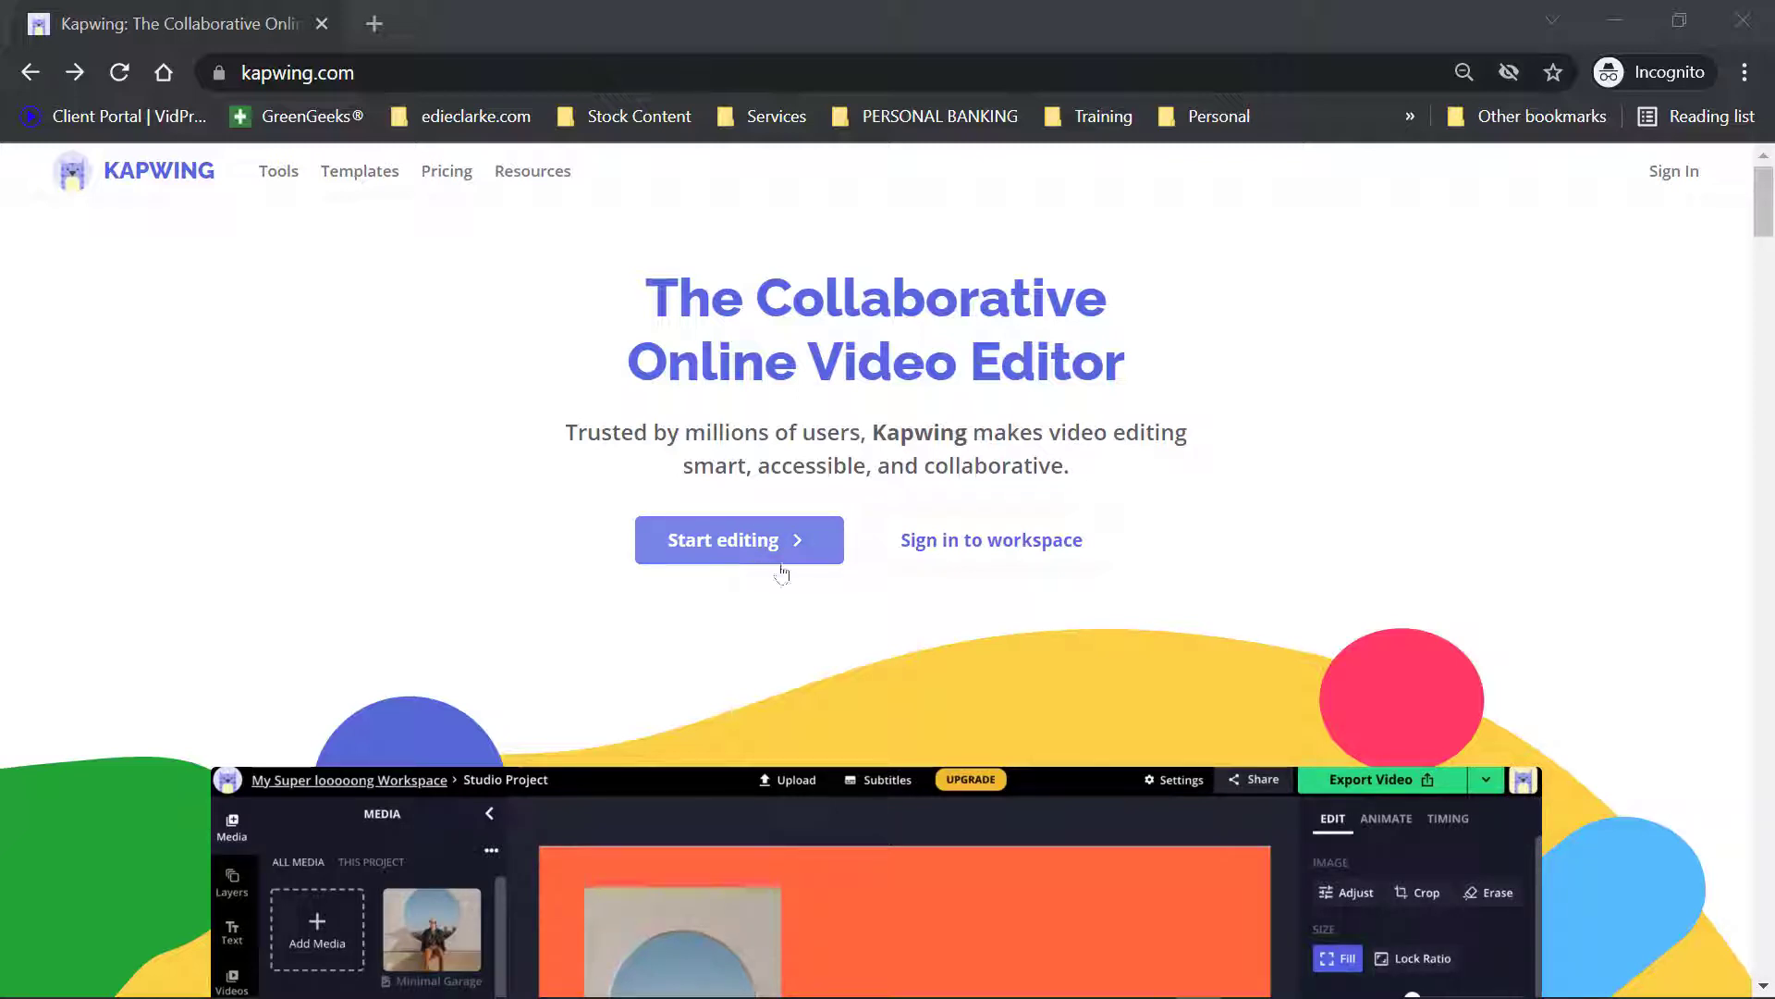
Sign in to the workspace and create a new project.
left_click(957, 544)
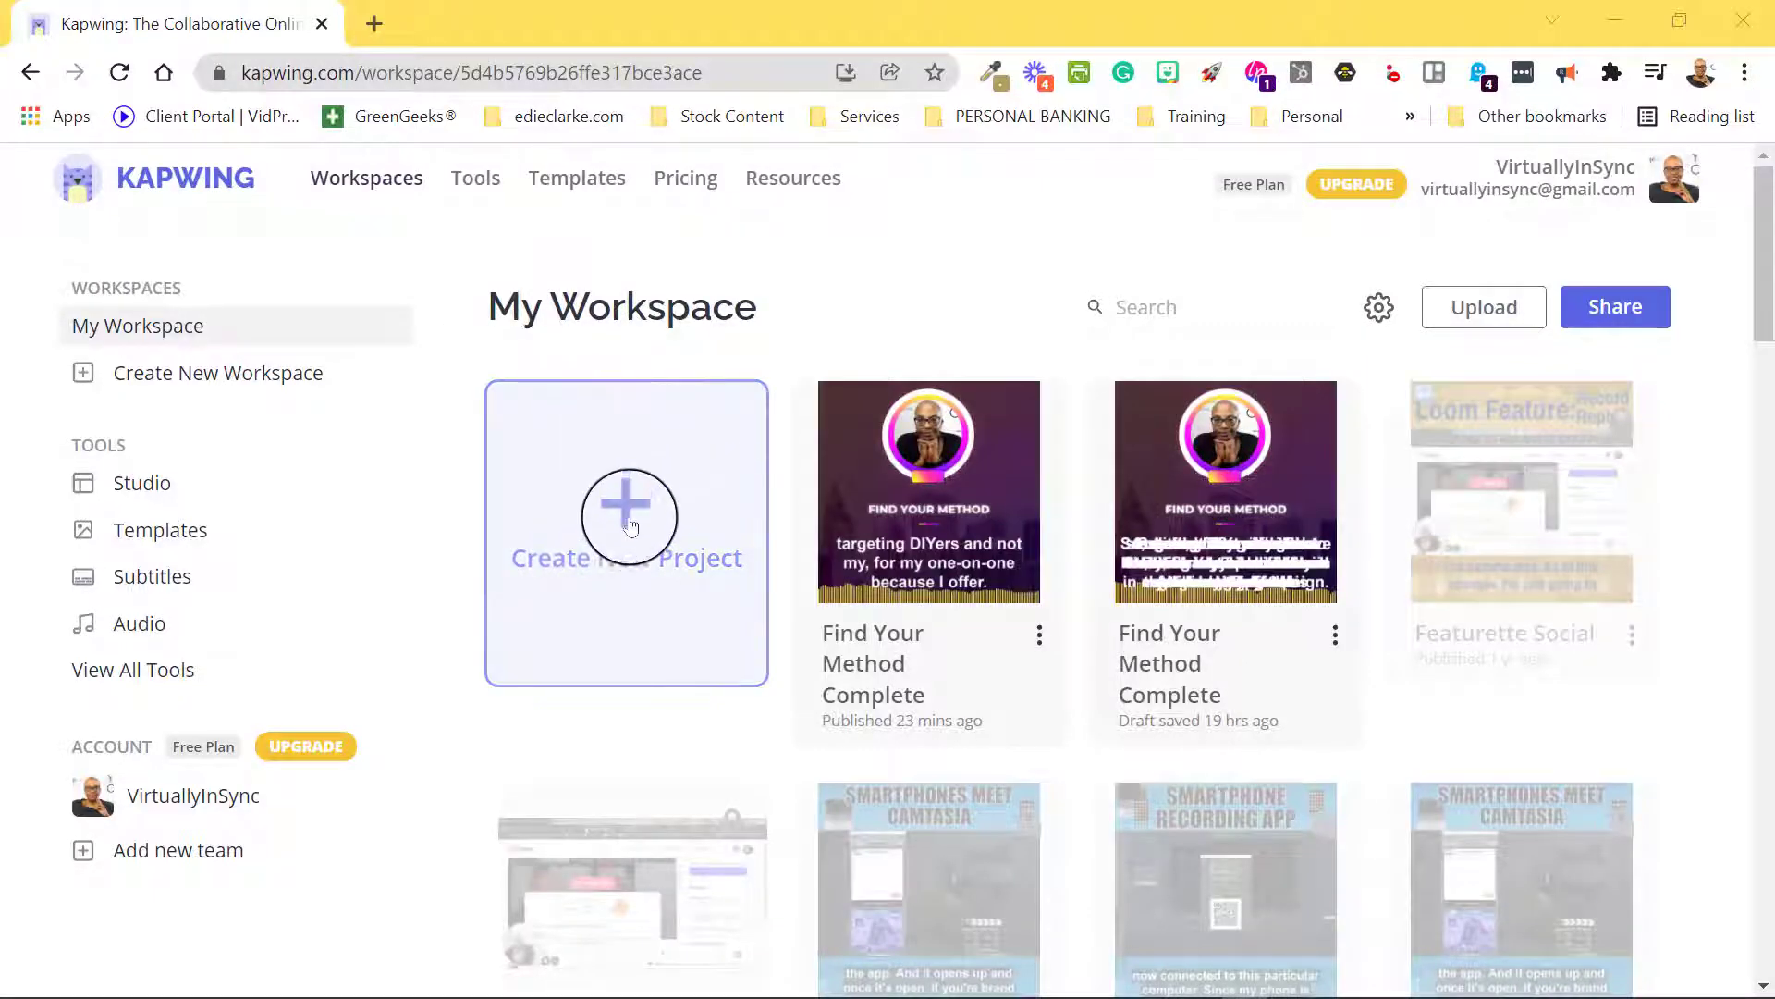
left_click(629, 522)
Upload the BF Testimonial Version 2 video from the Testimonial footage folder to the project media.
left_click(175, 366)
left_click(893, 459)
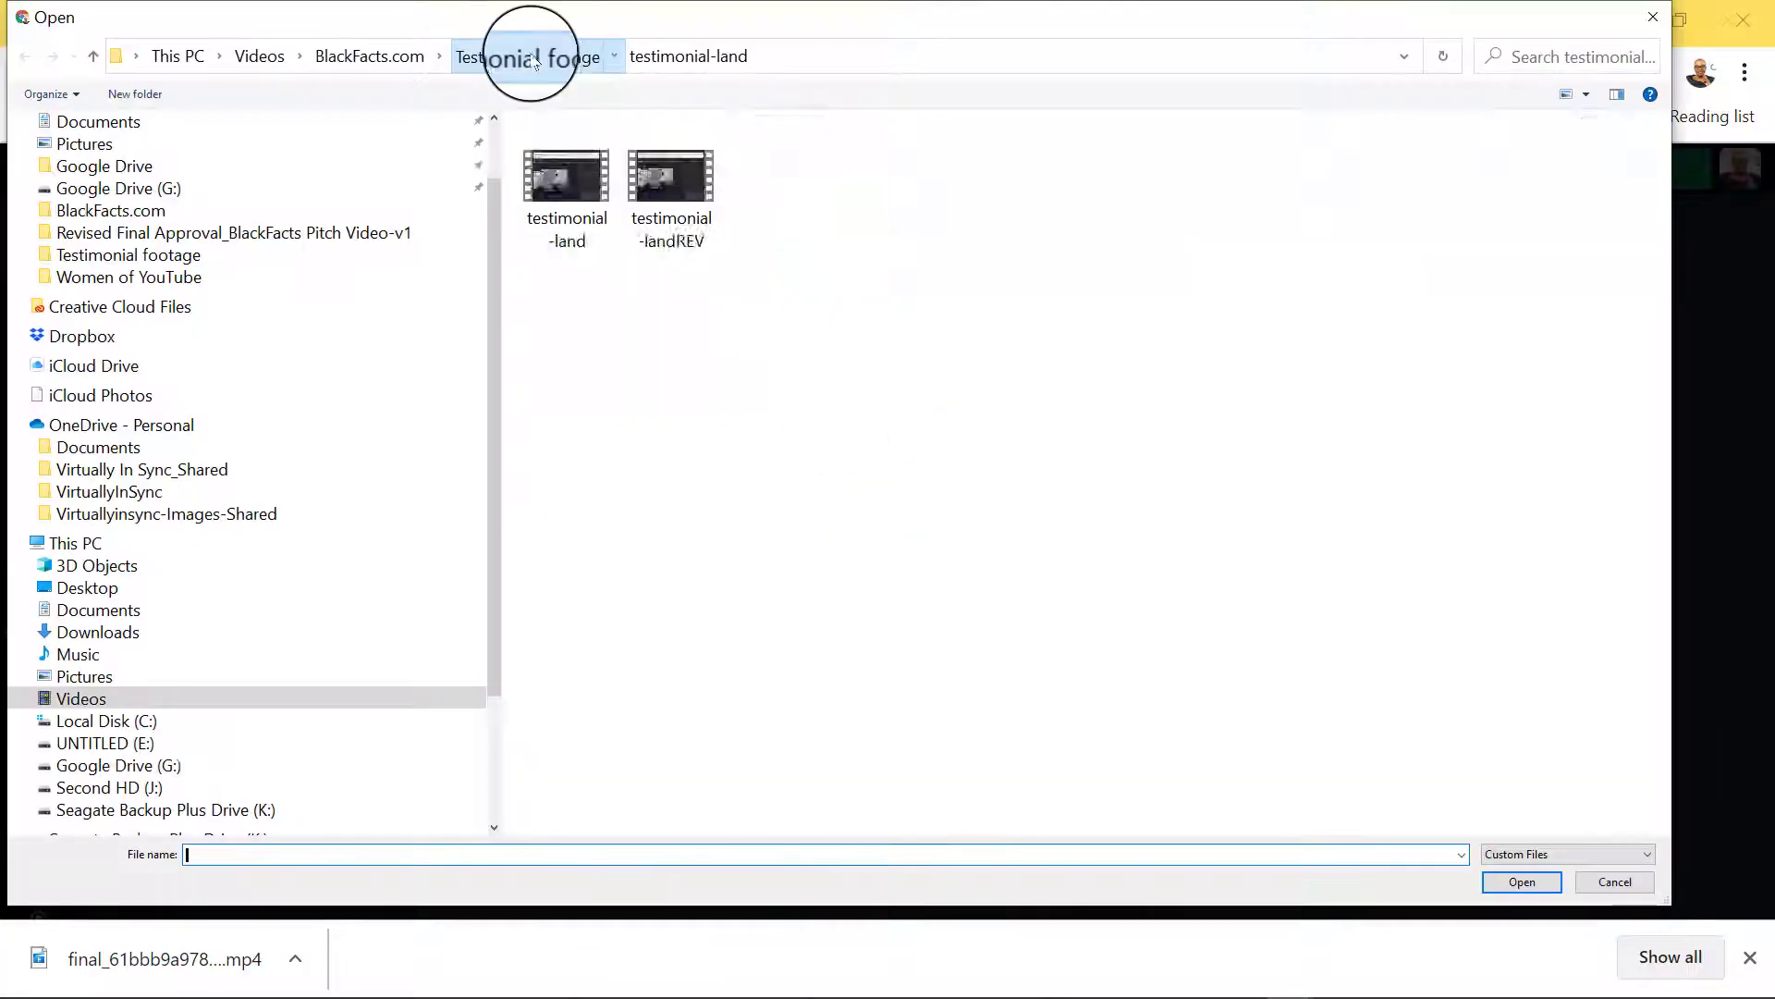
left_click(535, 60)
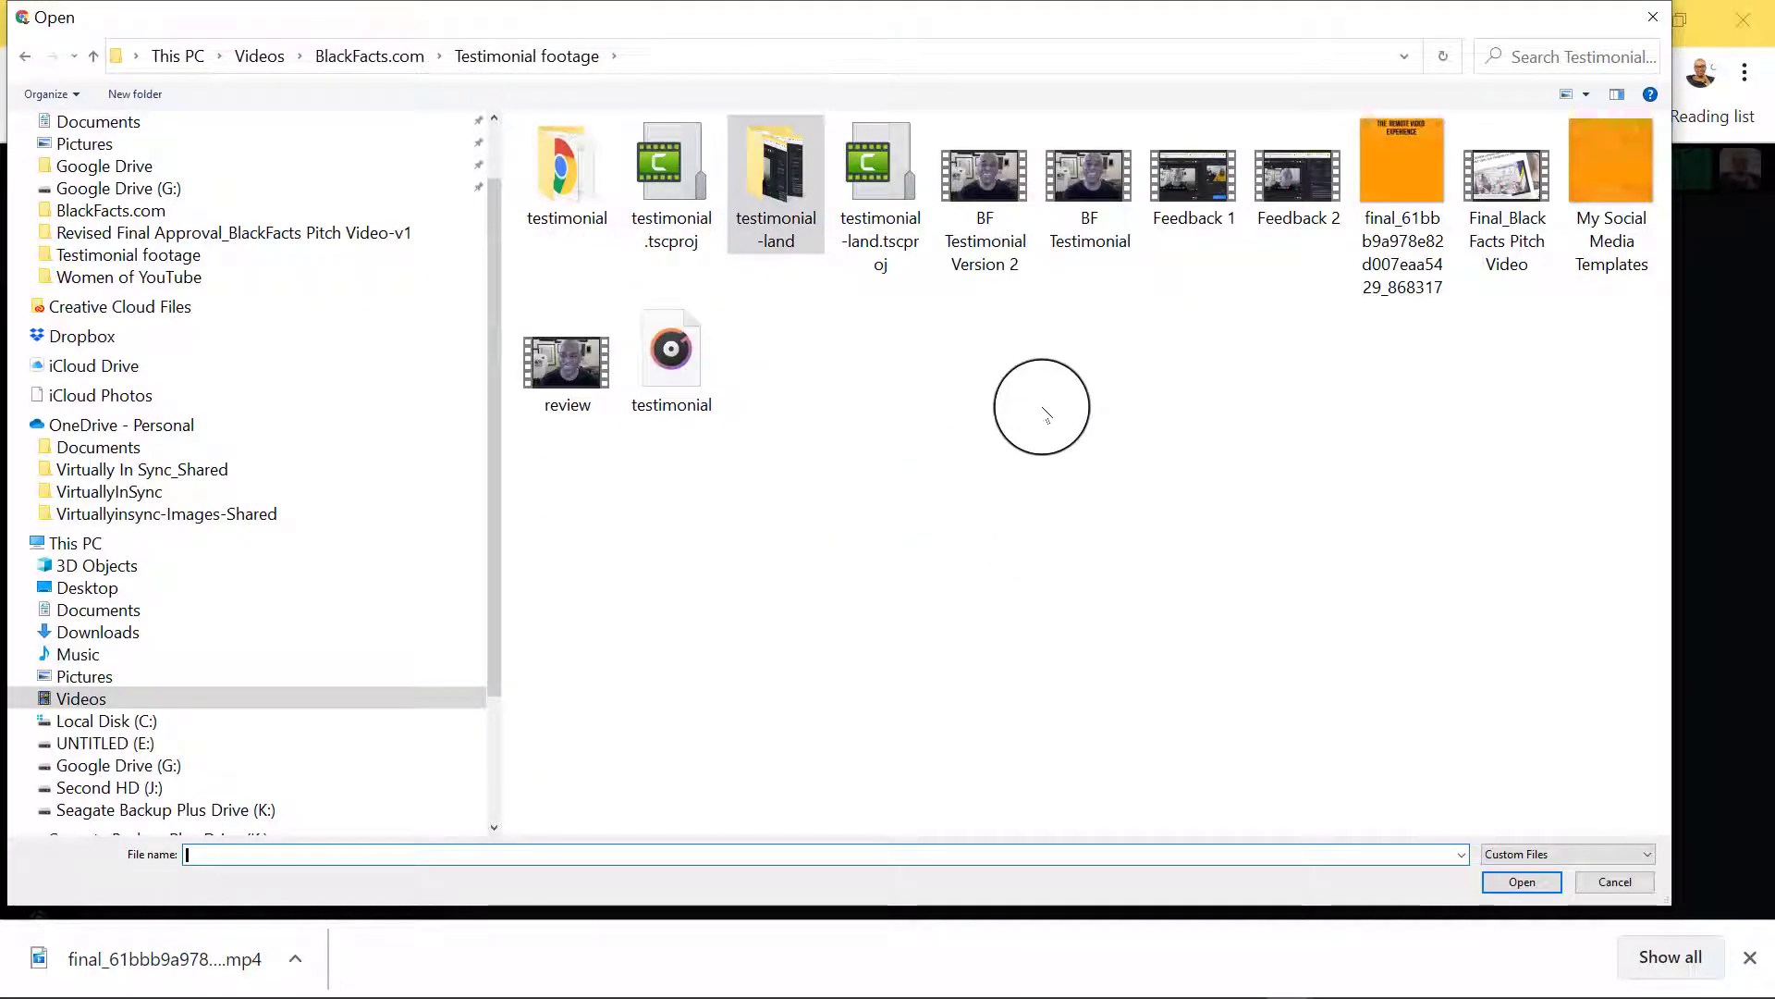
left_click(983, 228)
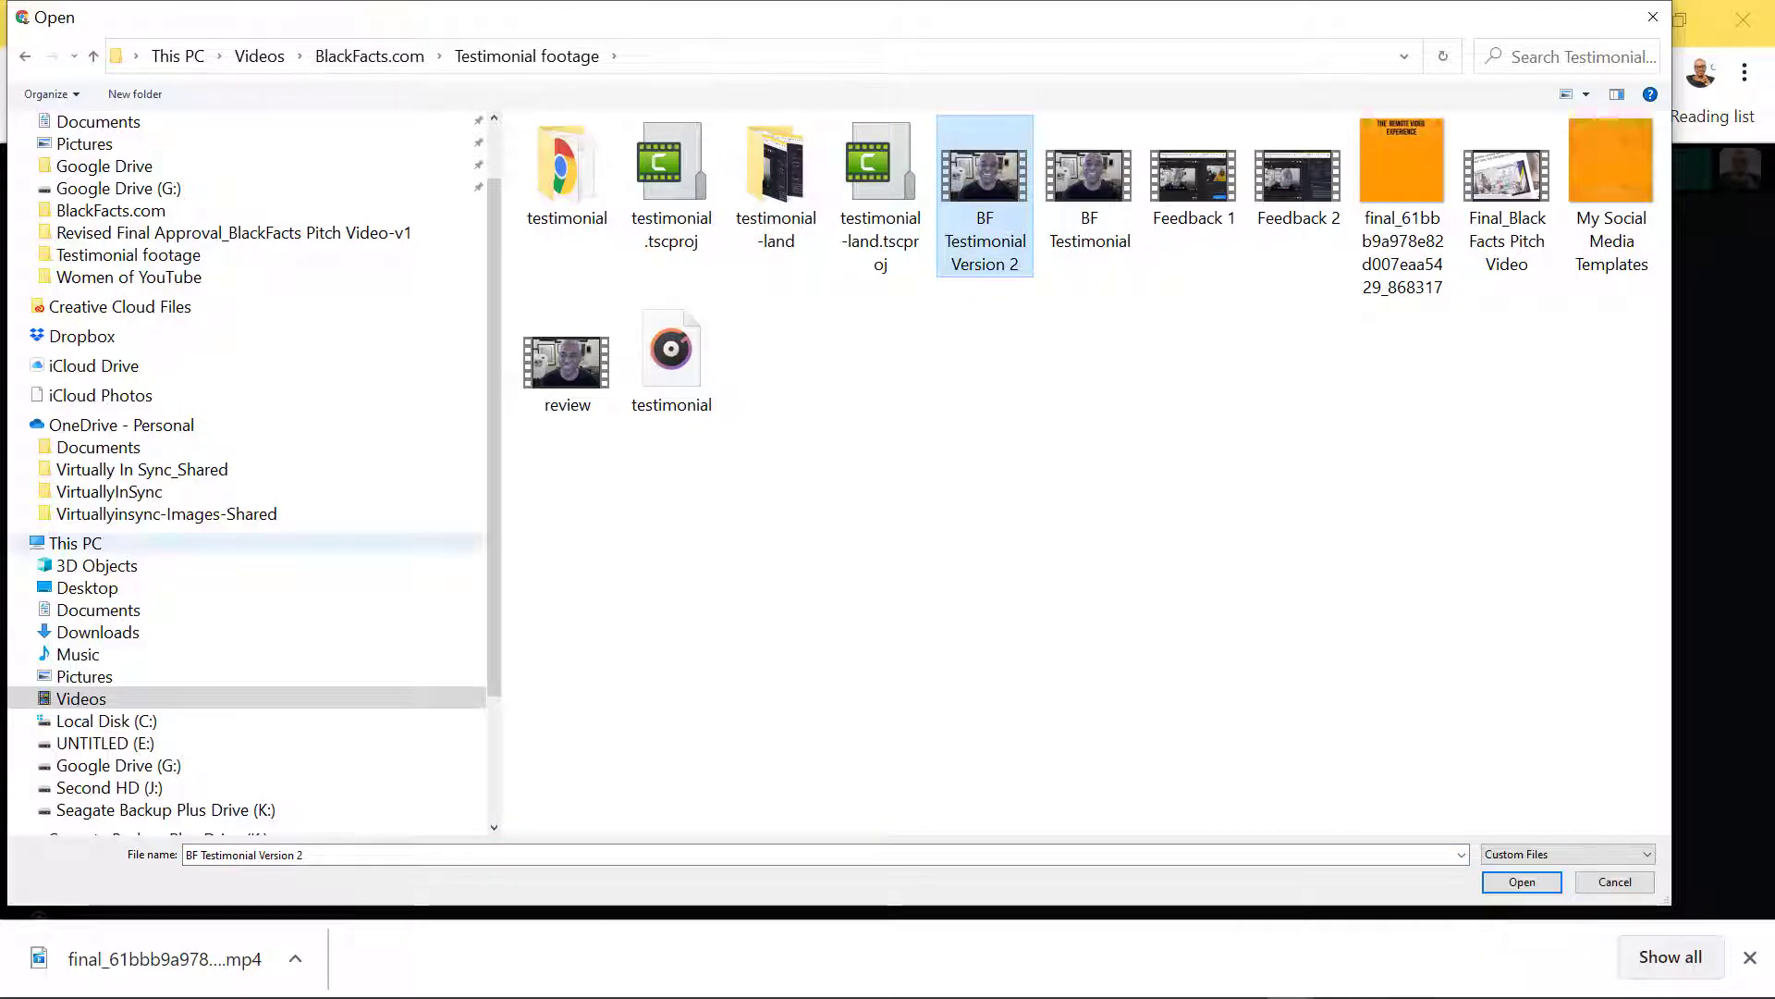
left_click(1521, 883)
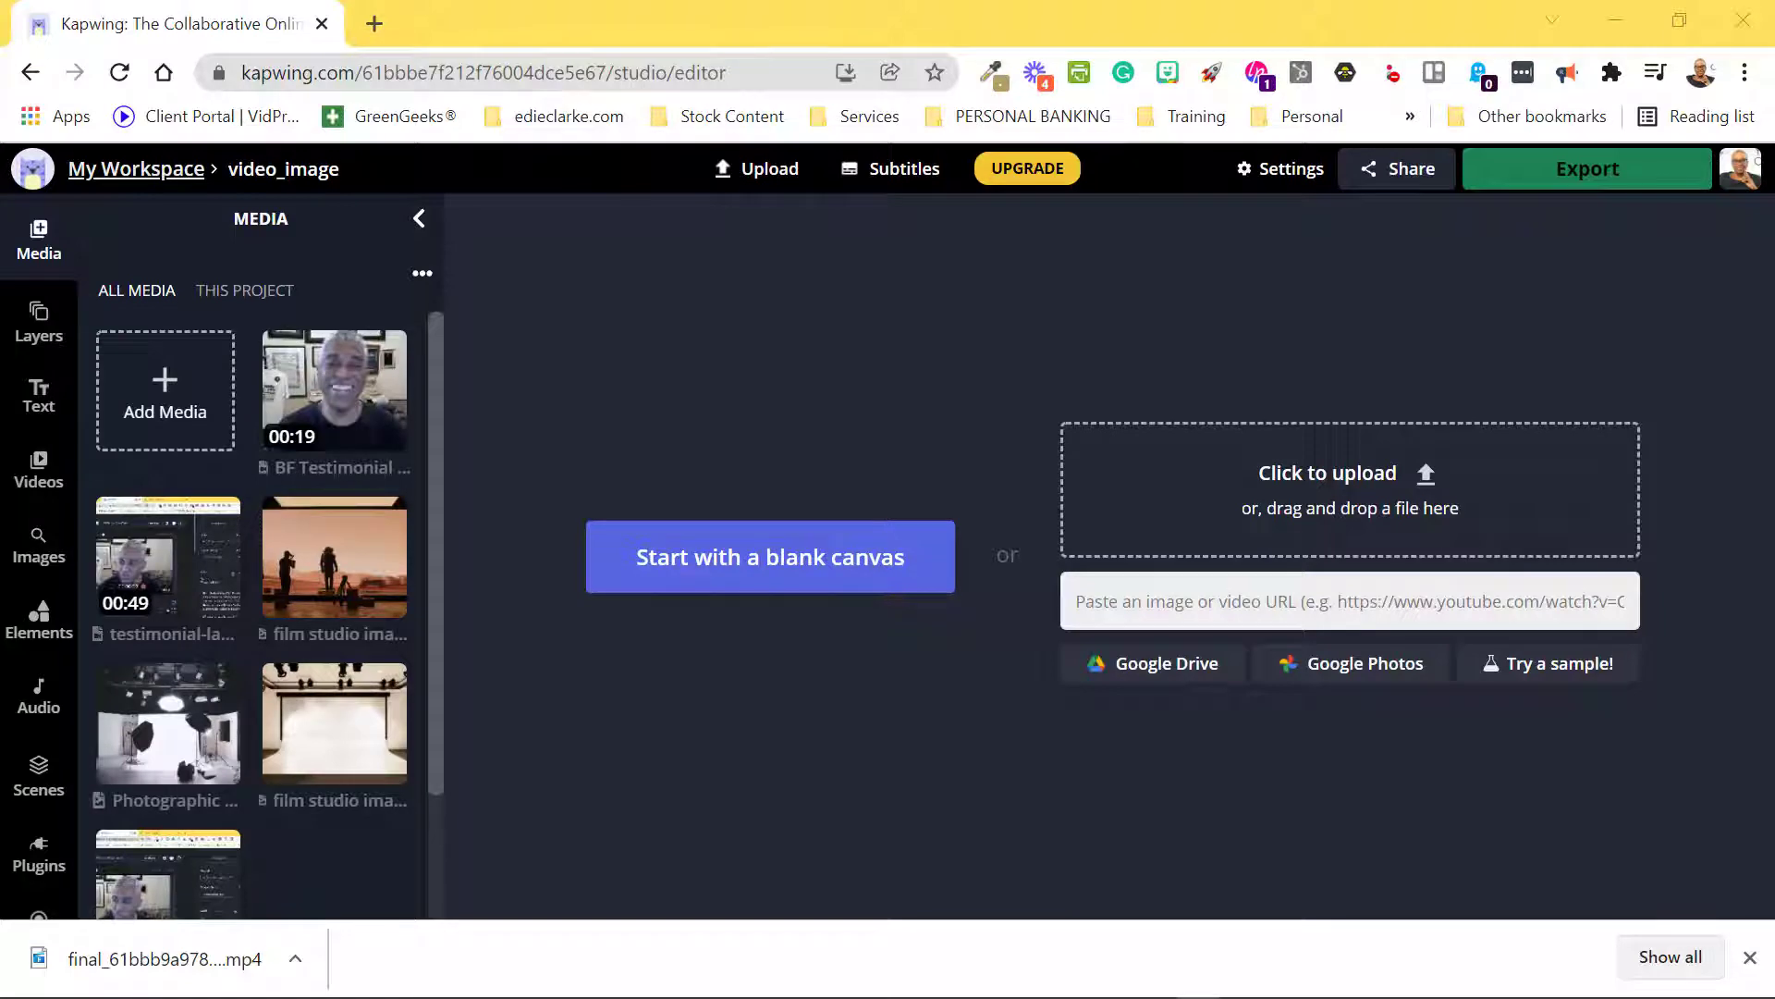
Upload the FEEDBACK2 CLIP video to the project media.
left_click(167, 388)
left_click(531, 634)
double_click(569, 196)
double_click(582, 211)
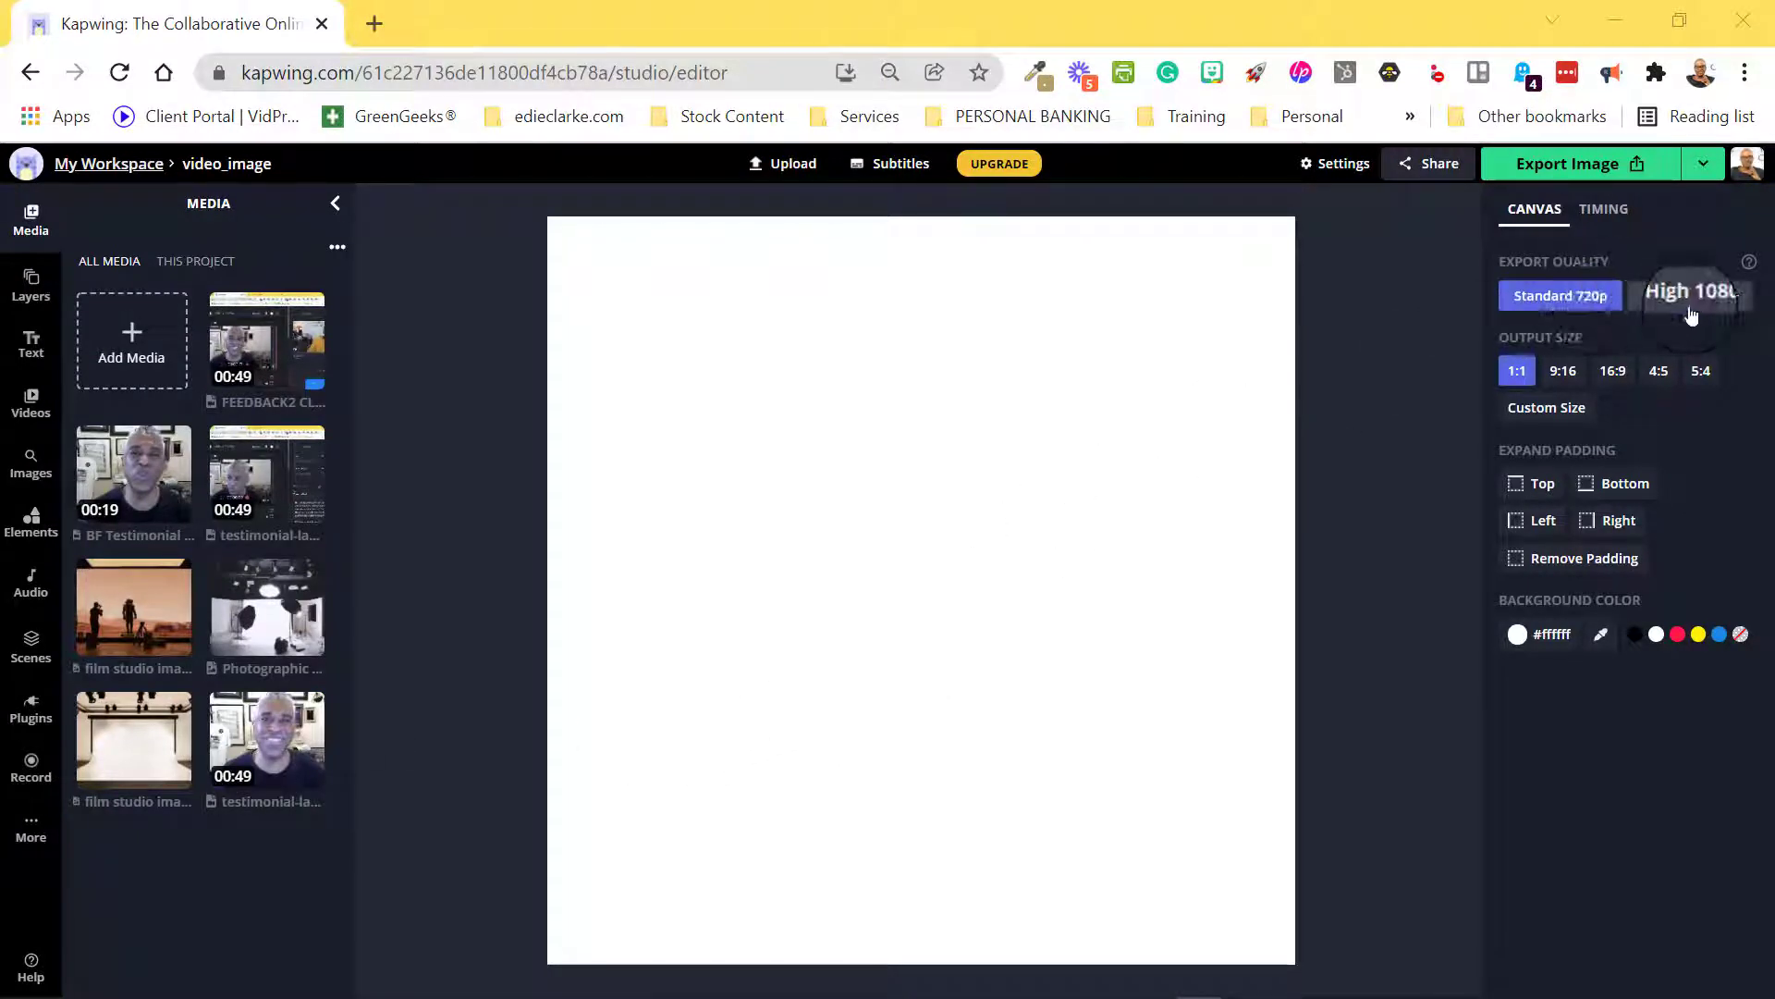
Try the 9:16, 16:9, 4:5 and 5:4 output sizes on the blank canvas.
left_click(1563, 374)
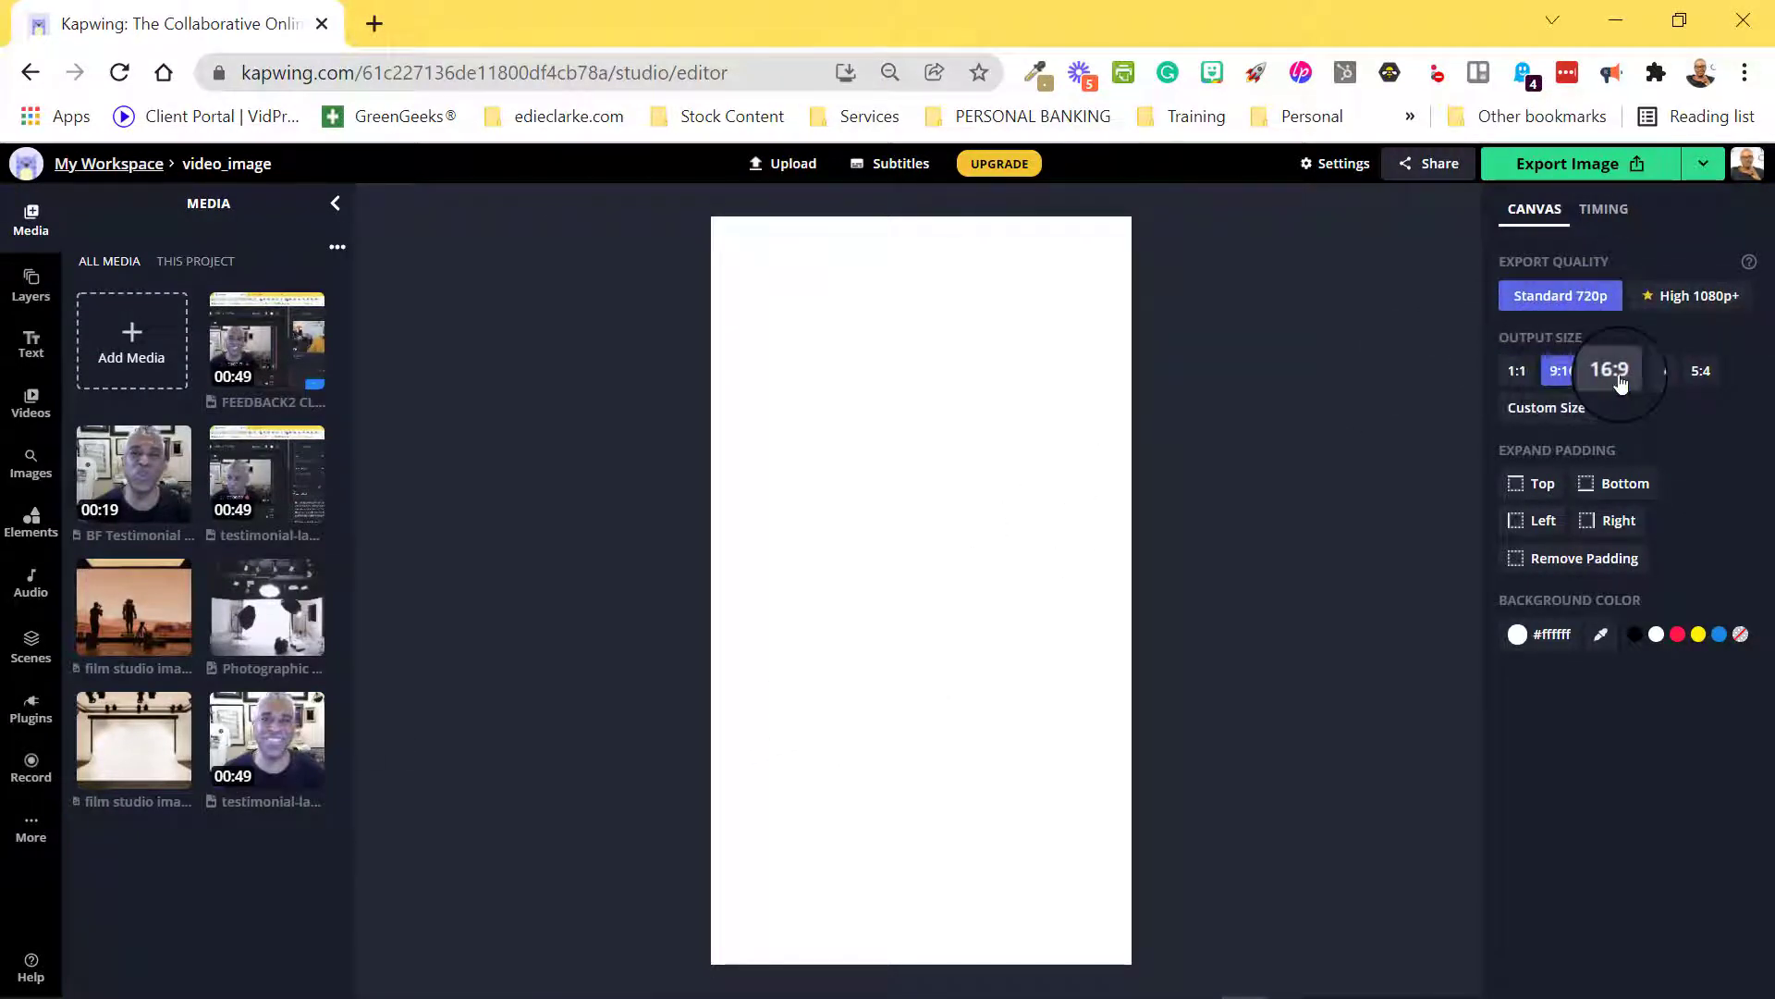
left_click(1618, 377)
left_click(1662, 373)
left_click(1699, 380)
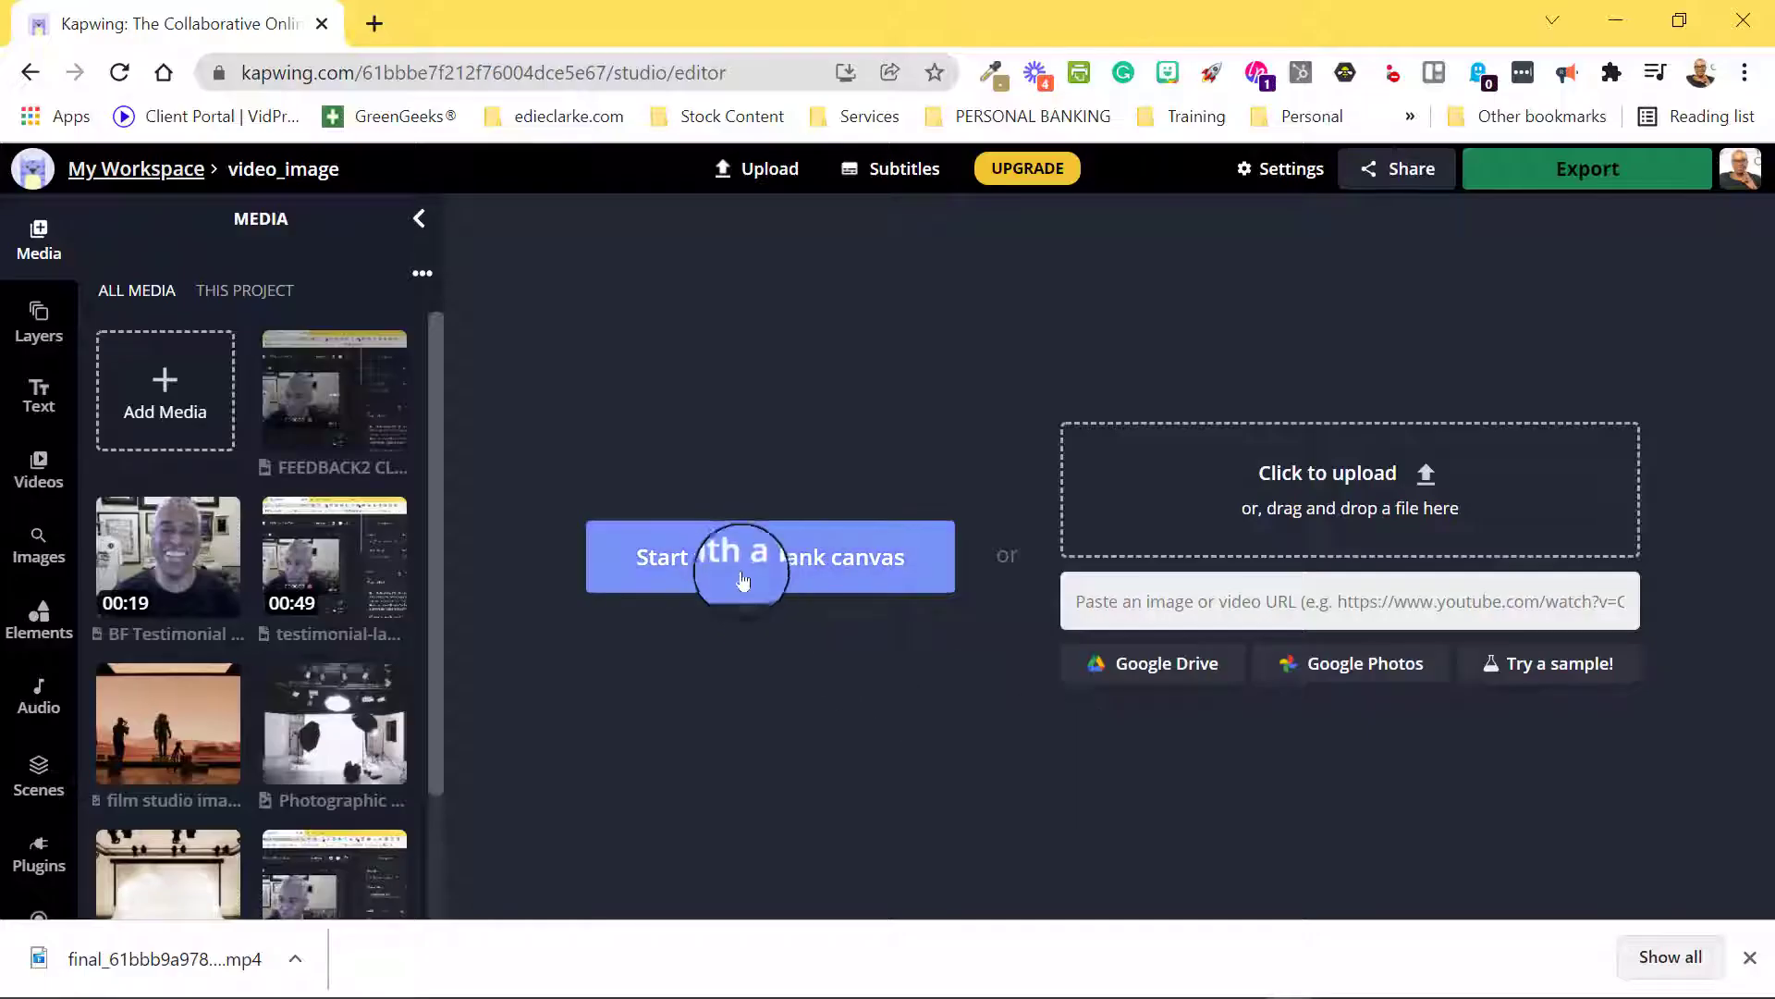
Start with a blank canvas and add FEEDBACK2 CLIP to the project.
left_click(738, 575)
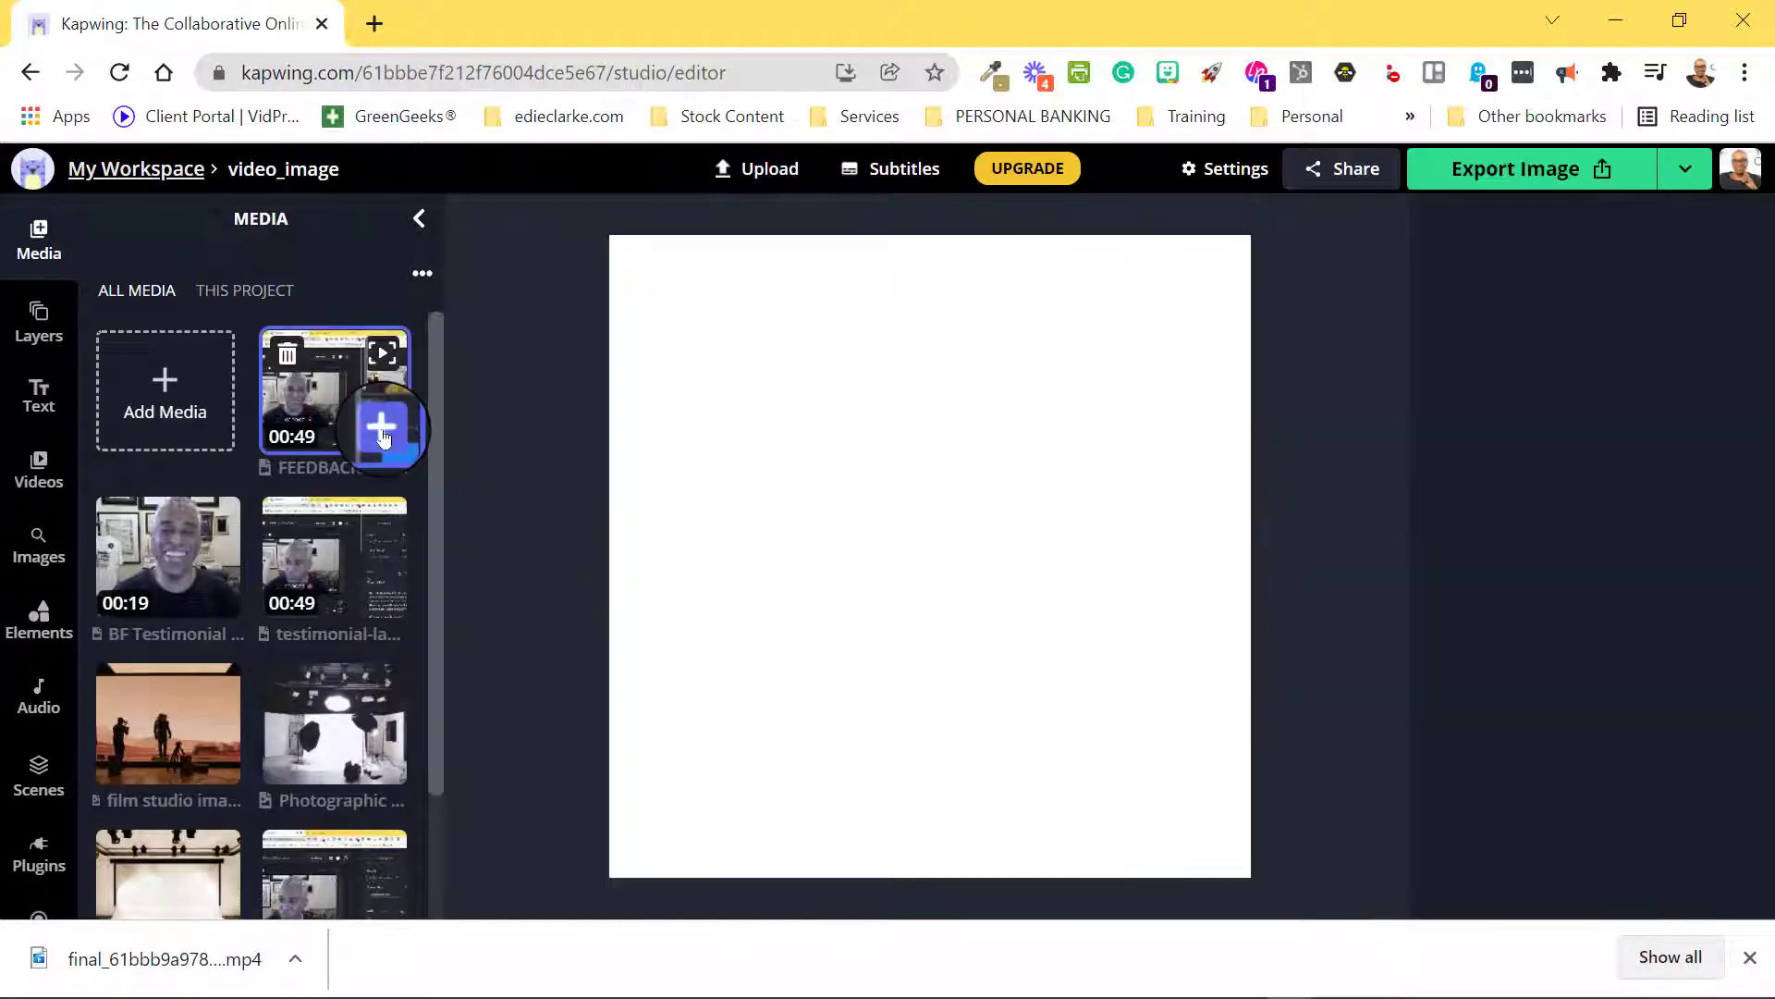
left_click(383, 427)
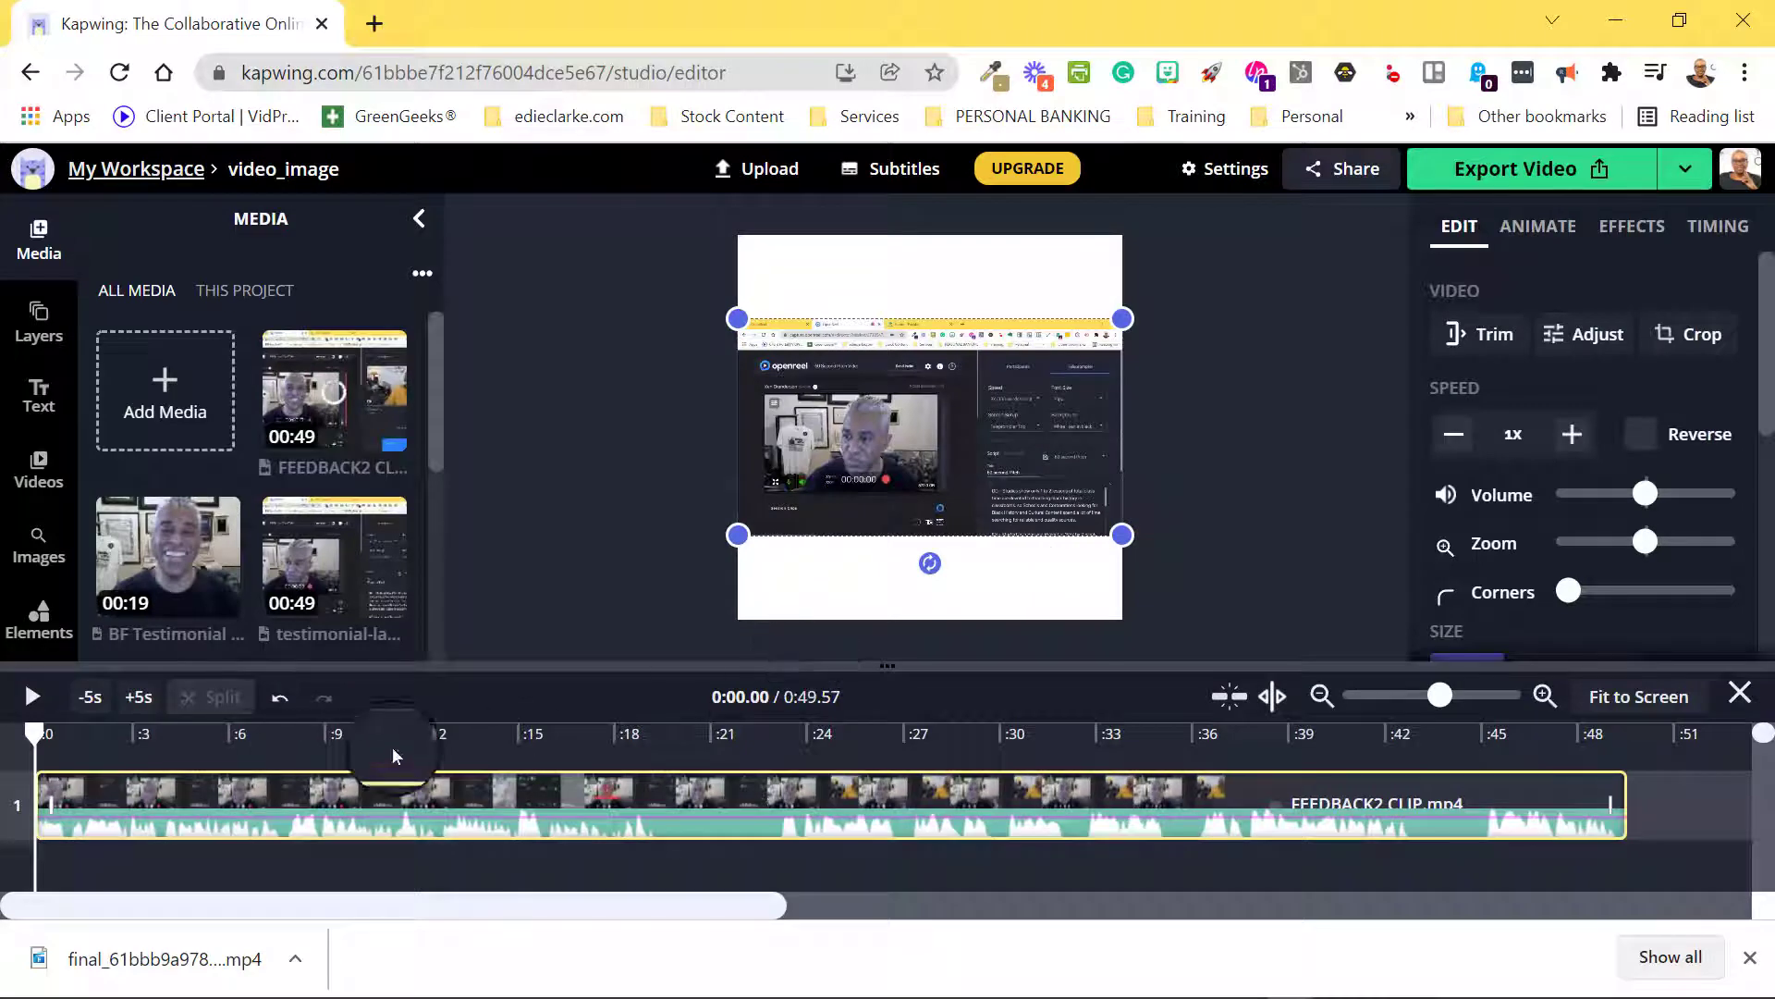
Play FEEDBACK2 CLIP to about 0:23 and add the BF Testimonial video there on a second track.
left_click(386, 738)
left_click(32, 697)
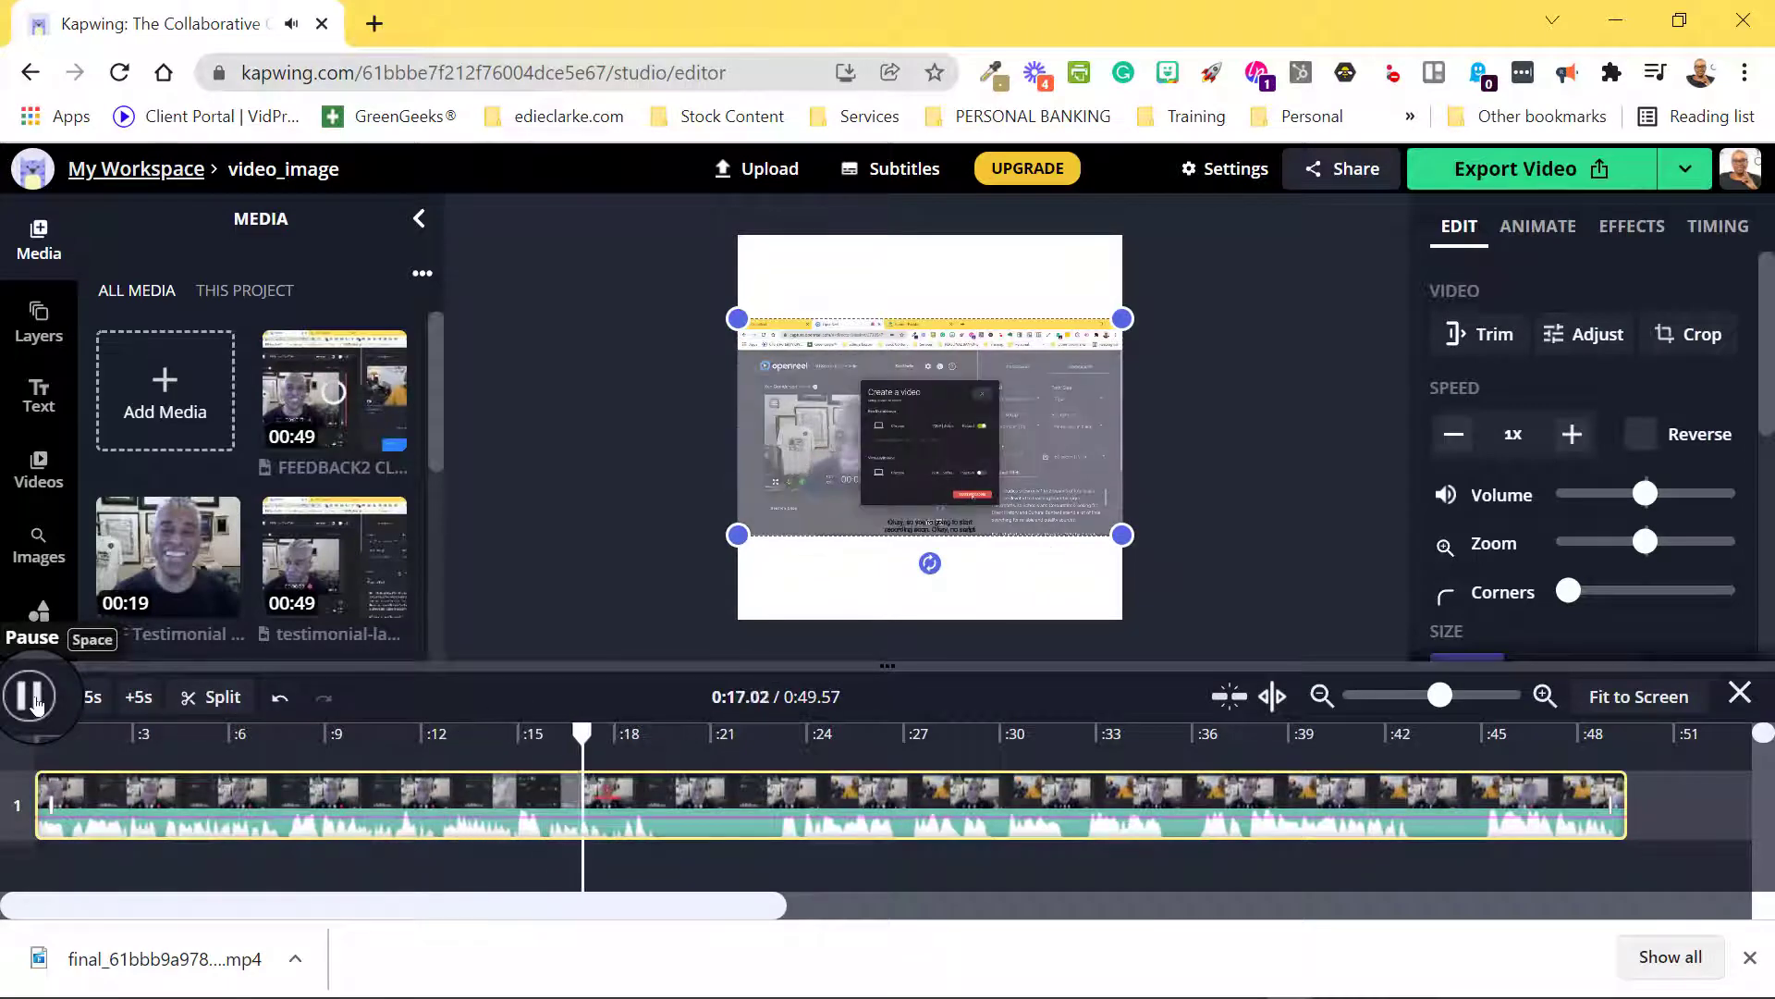
left_click(32, 697)
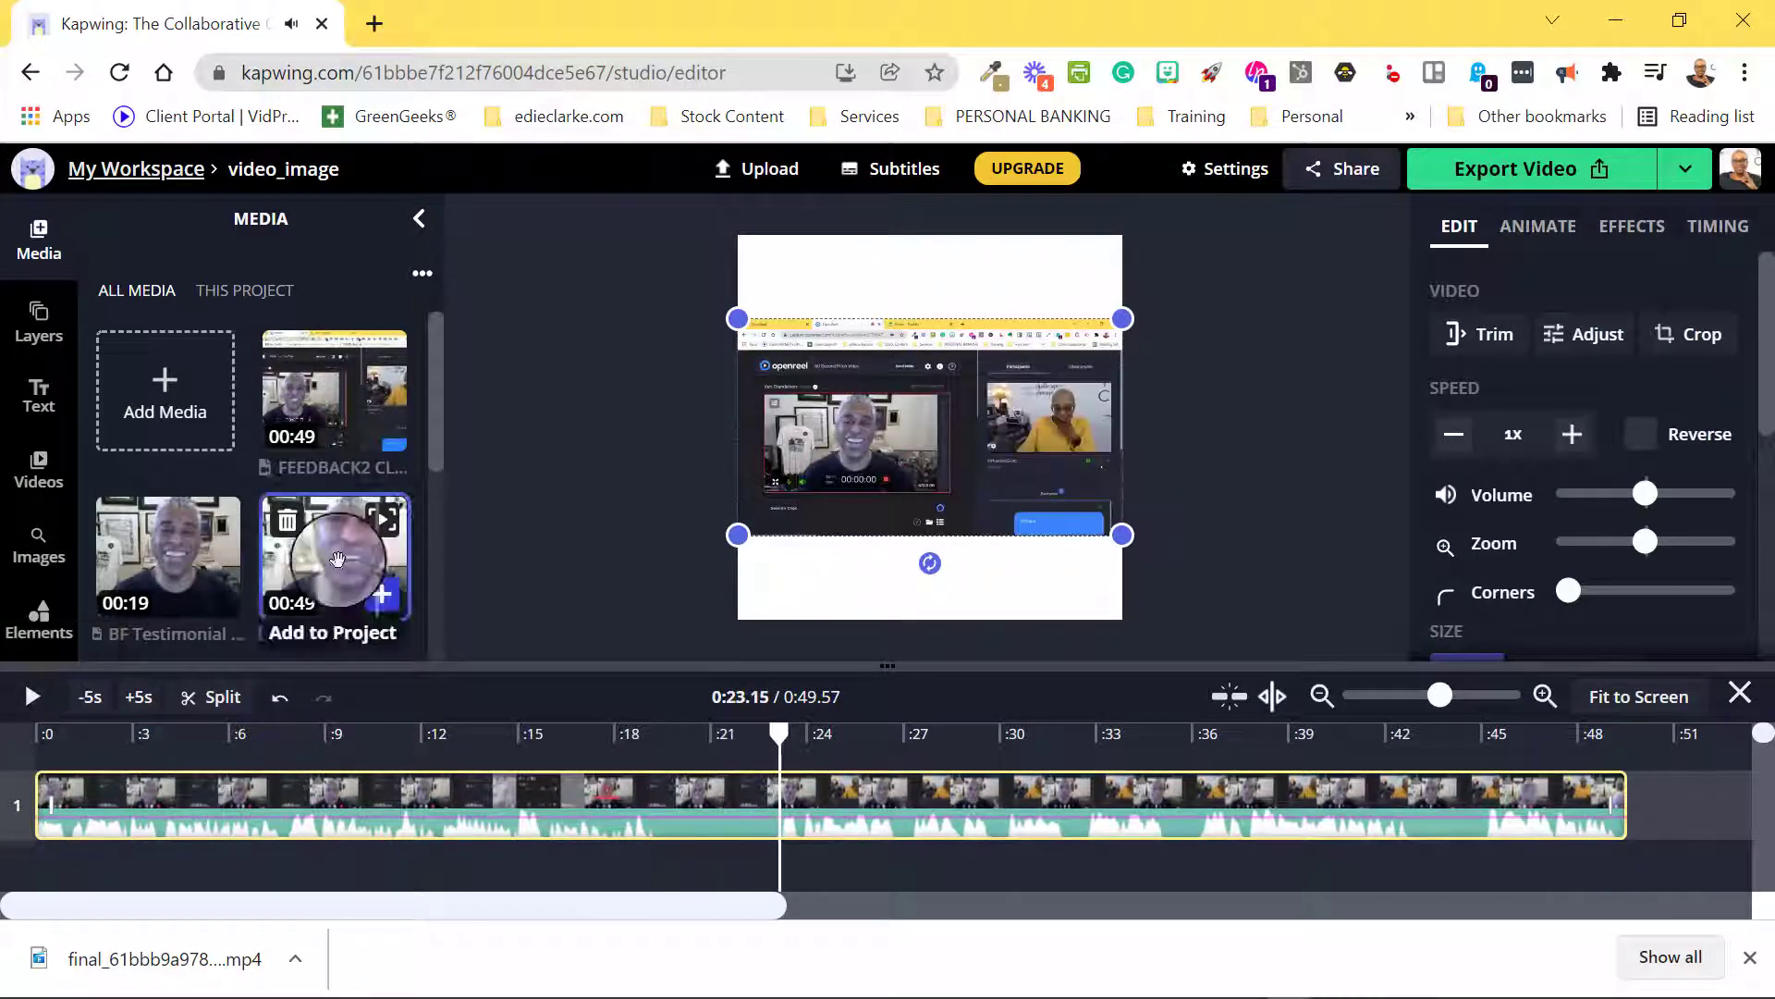
left_click(167, 554)
left_click(32, 697)
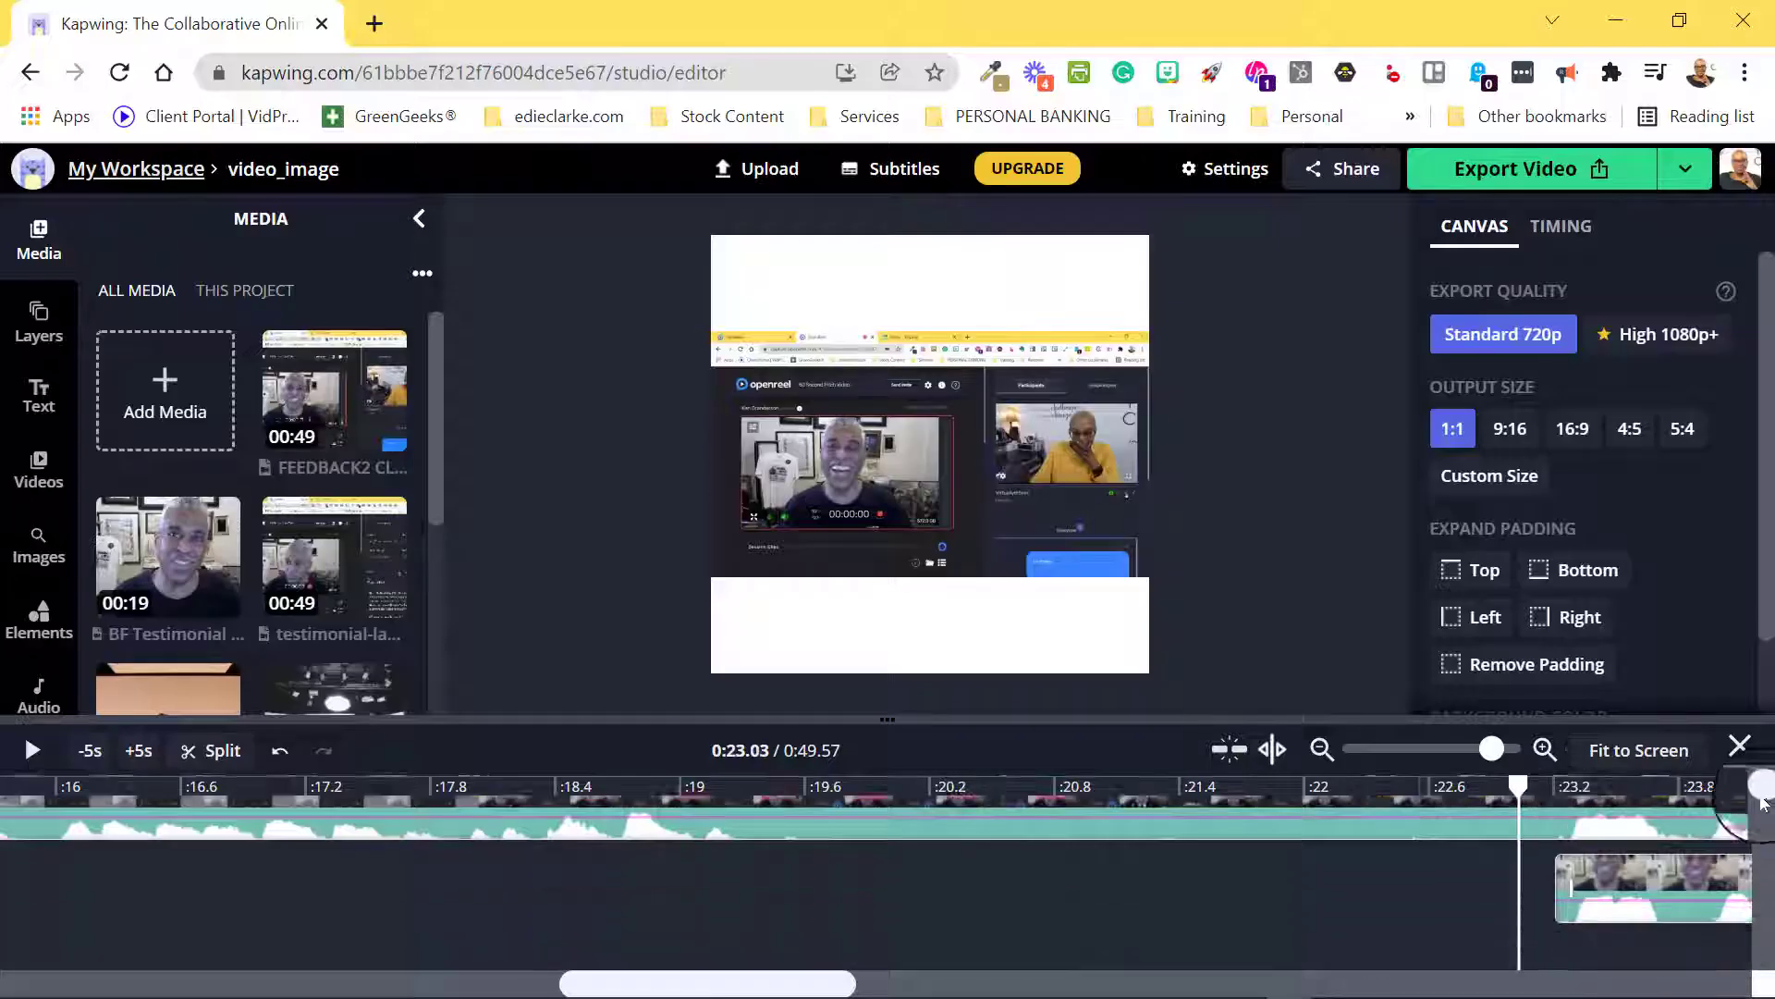
Cut out the section of FEEDBACK2 CLIP from about 0:23 to 0:43 covered by the BF Testimonial video and play the edit.
left_click_drag(256, 793, 378, 793)
left_click(32, 750)
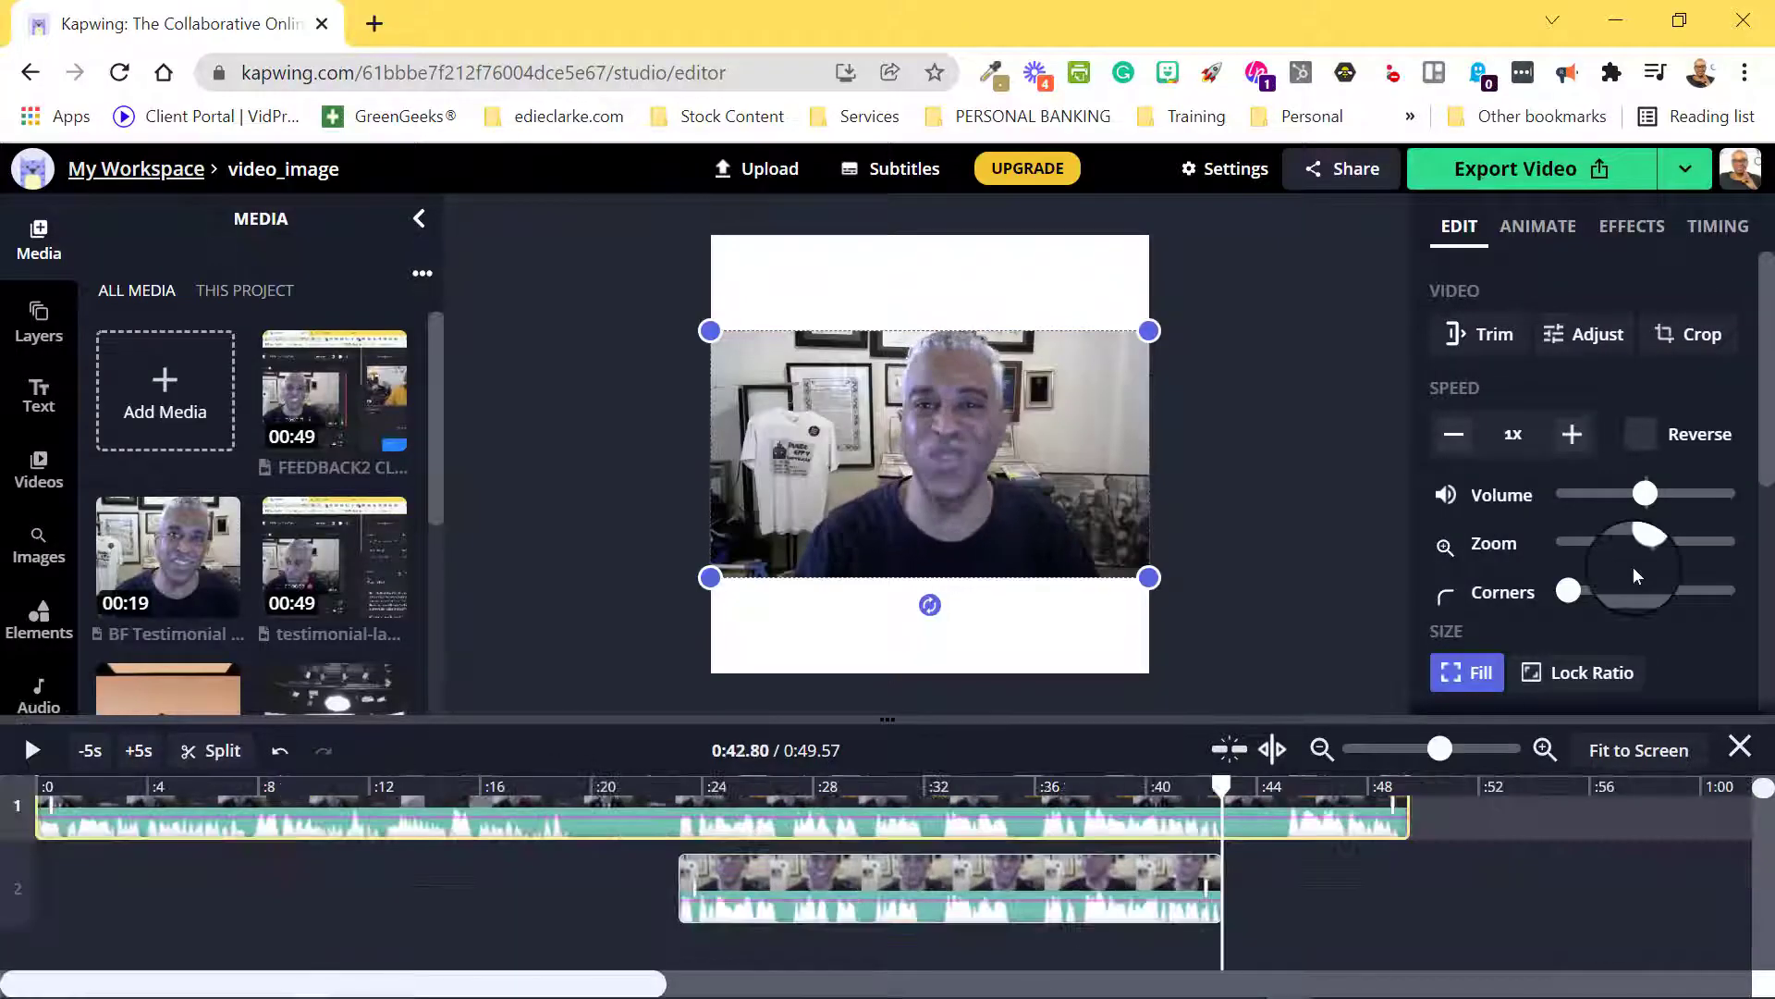
left_click(579, 786)
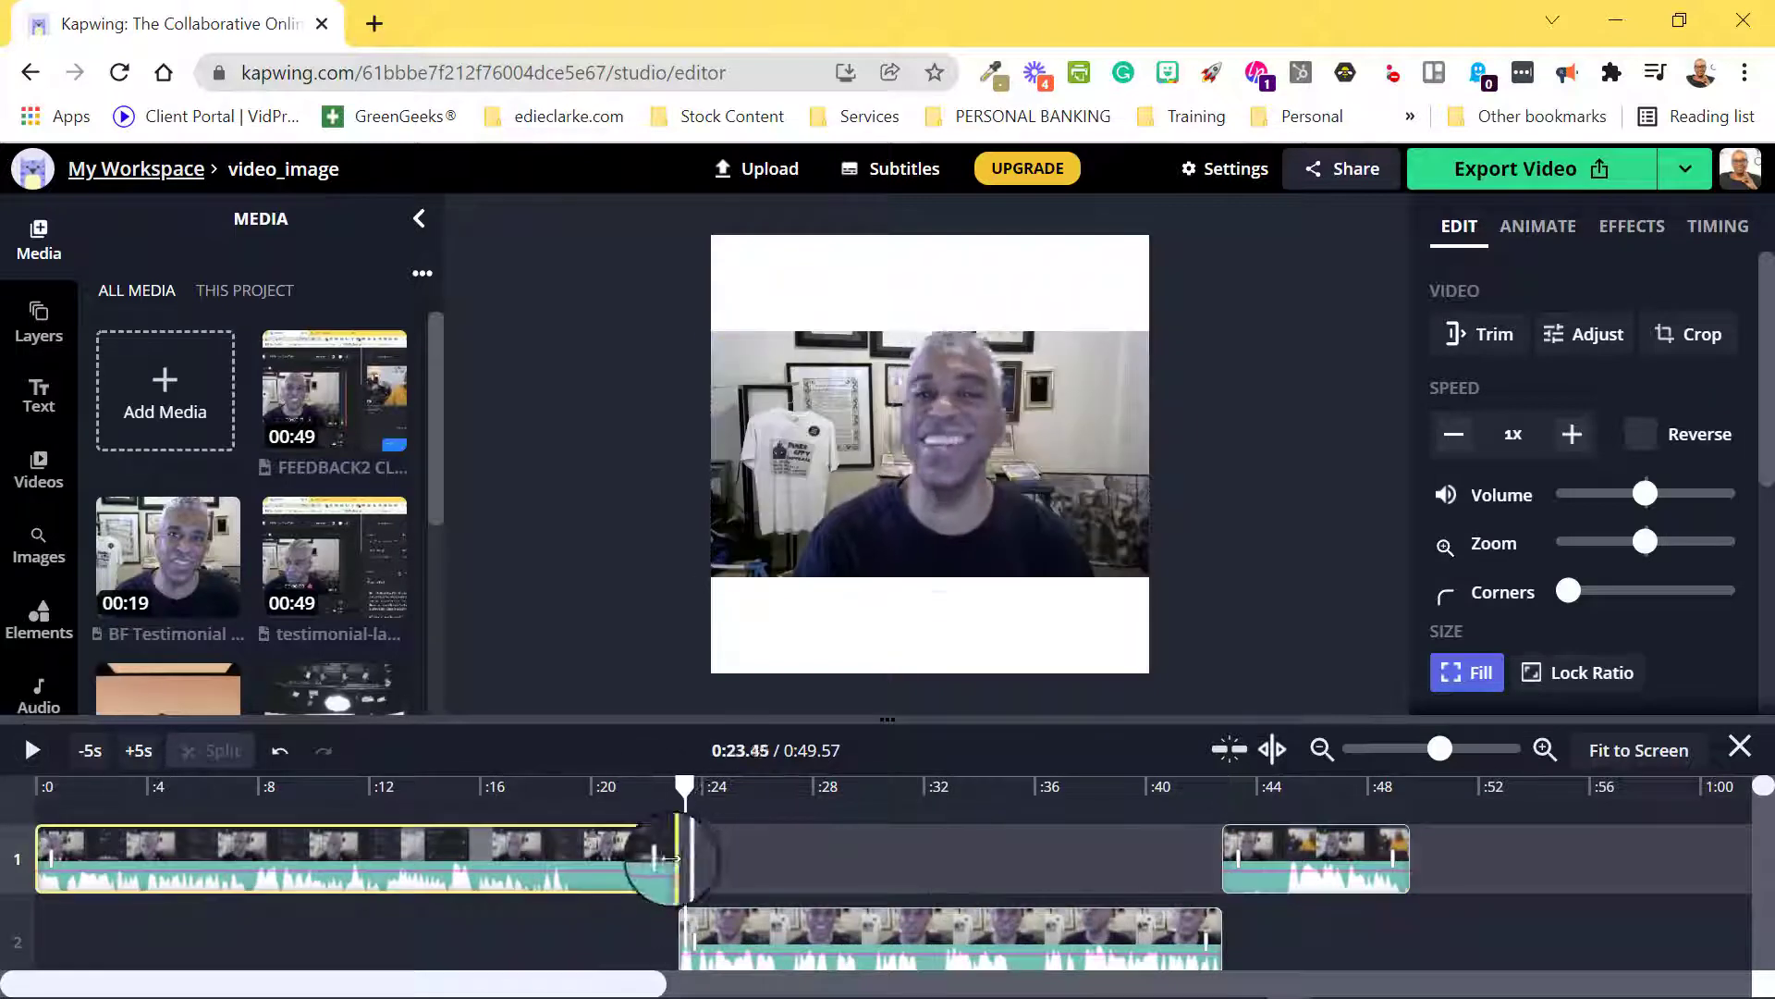
left_click(32, 749)
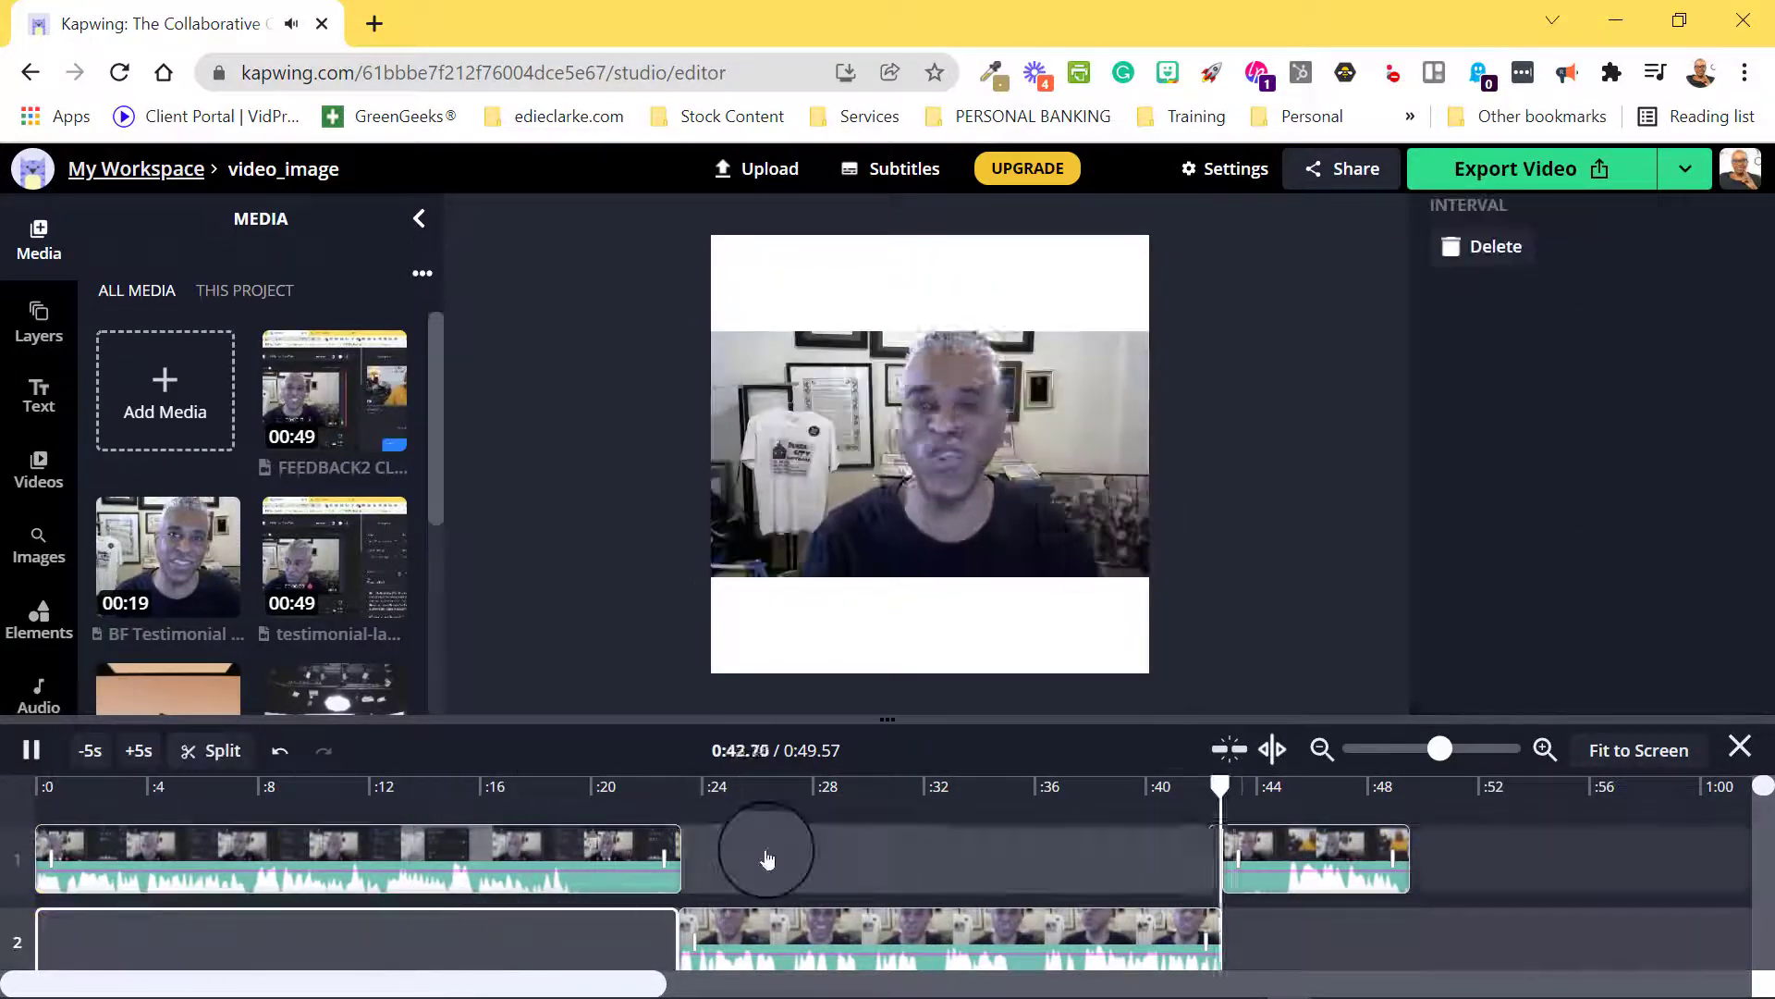
Try a Fade outro animation at default speed on the first FEEDBACK2 CLIP segment.
left_click(1563, 555)
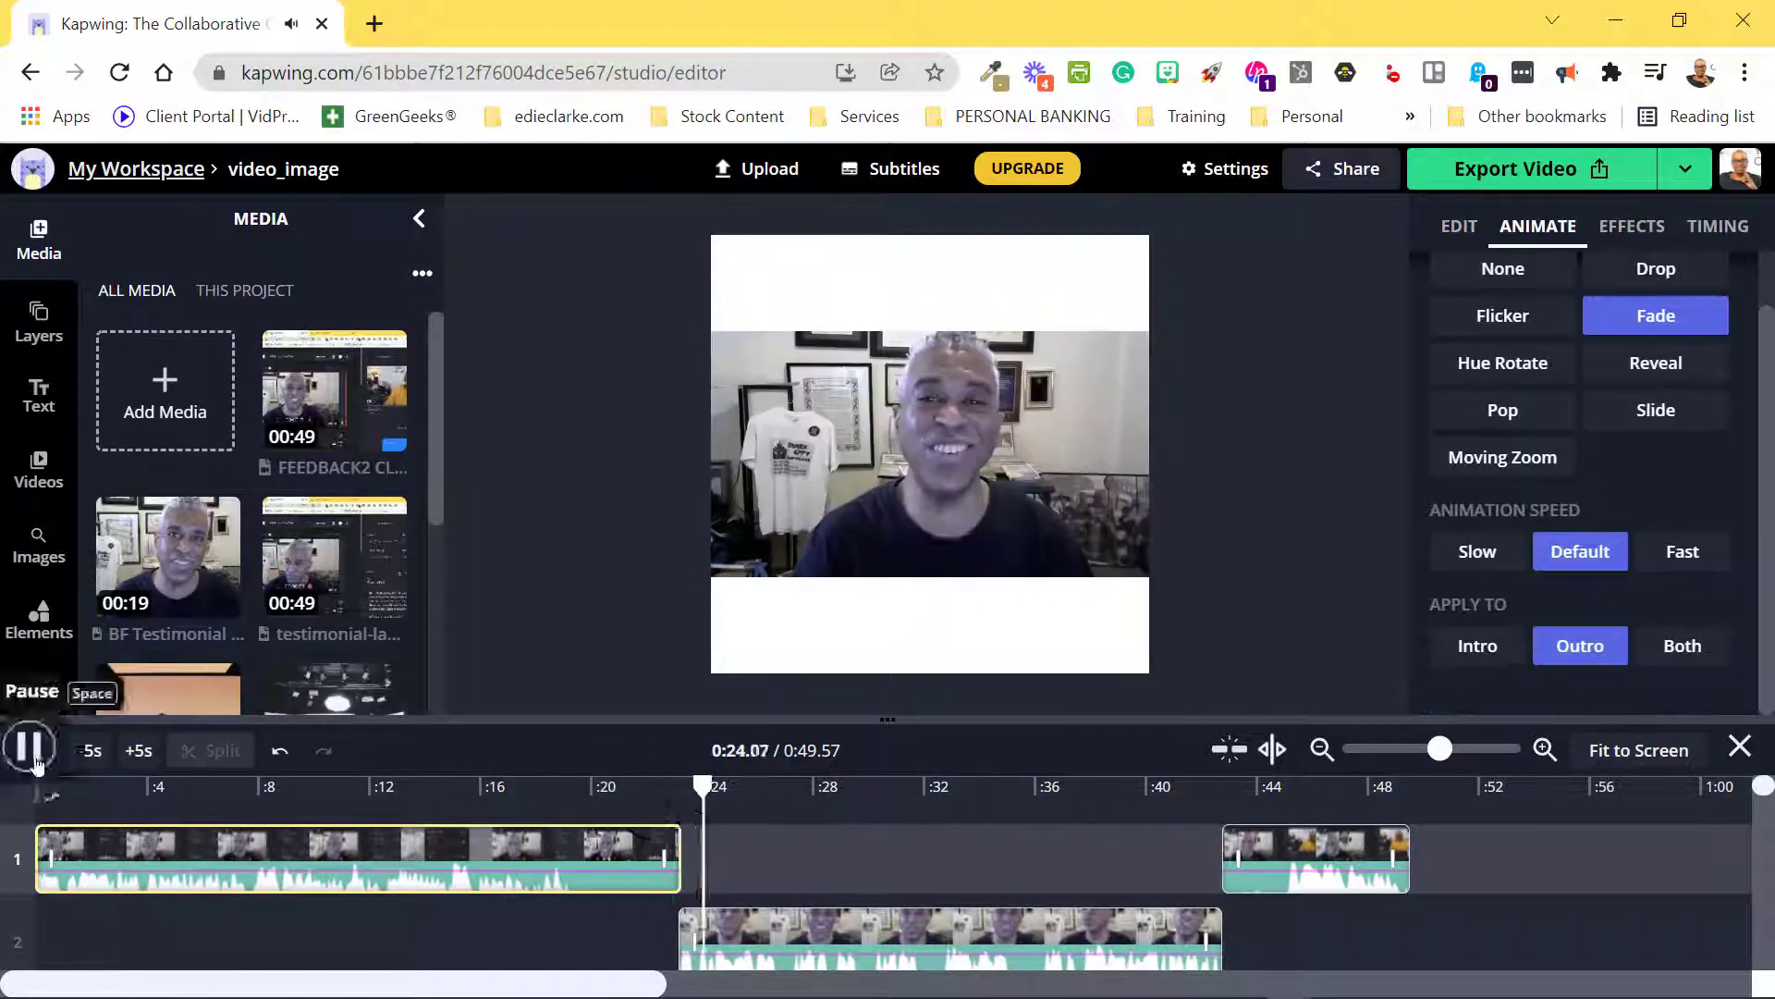
left_click(31, 750)
left_click(1491, 705)
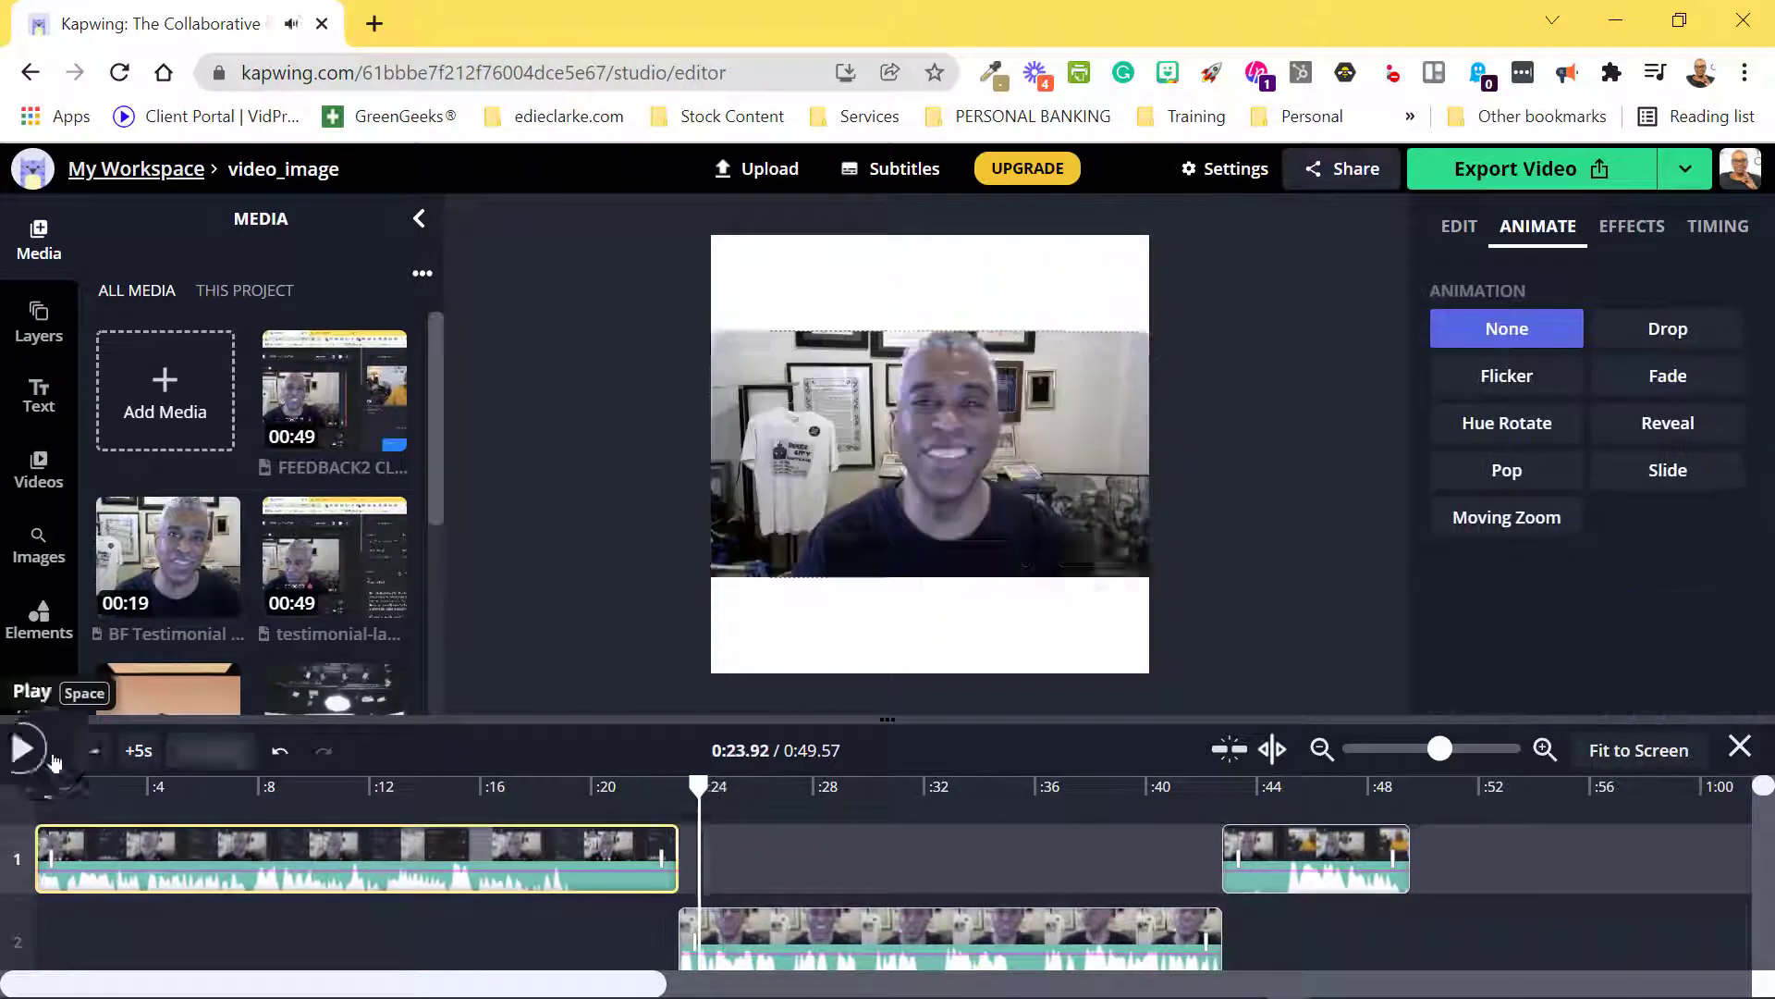
Apply a Reveal intro animation to the BF Testimonial video and preview the transition into it.
left_click(1655, 423)
left_click(645, 786)
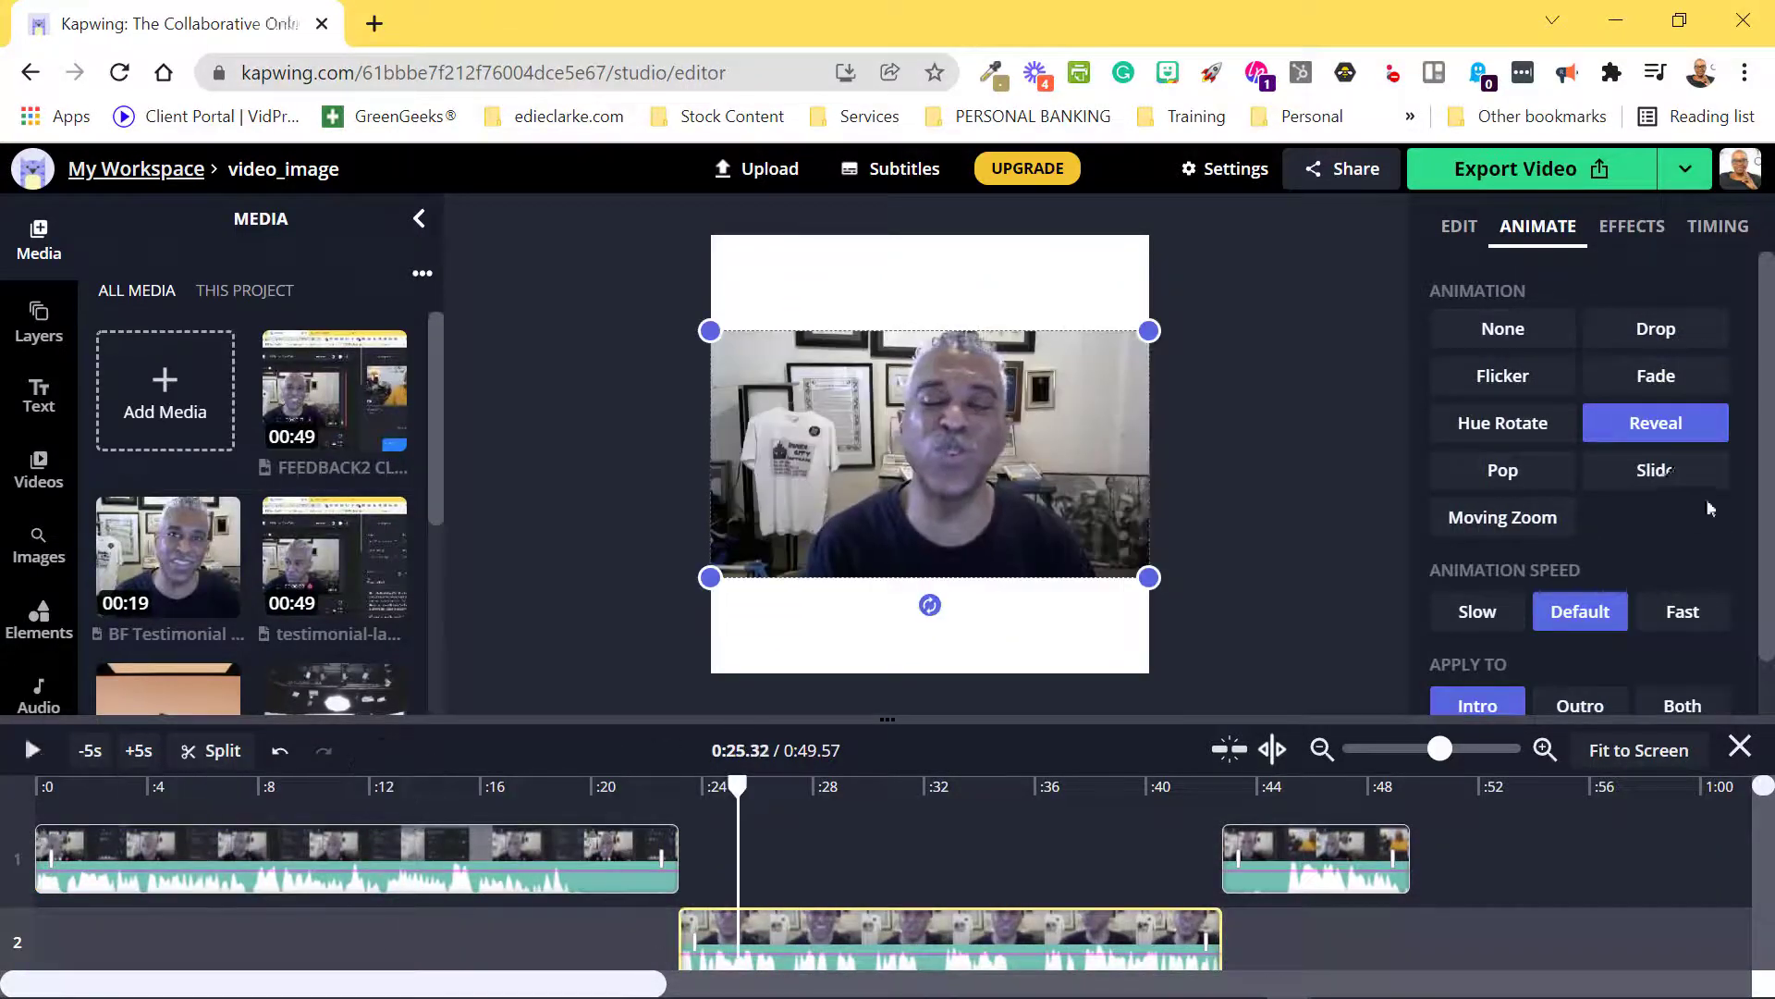
left_click(1502, 470)
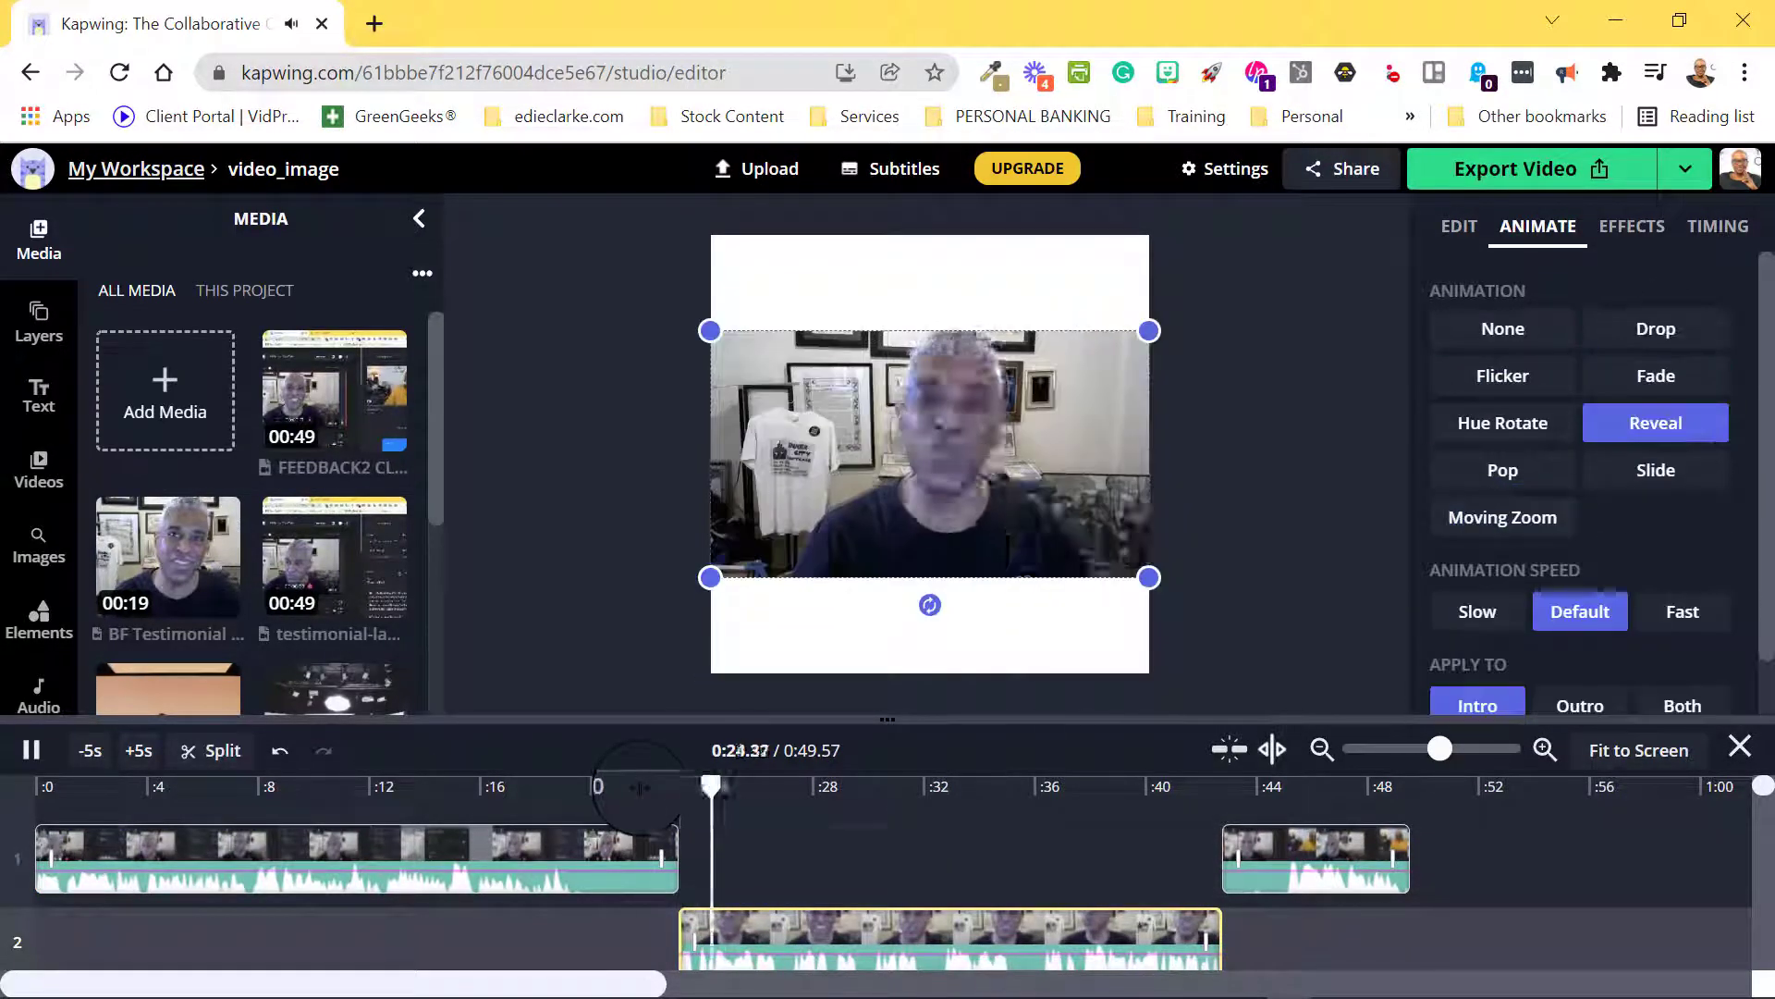
Trim the start of the last FEEDBACK2 CLIP segment to meet the end of the BF Testimonial video at about 0:43.
left_click(1178, 782)
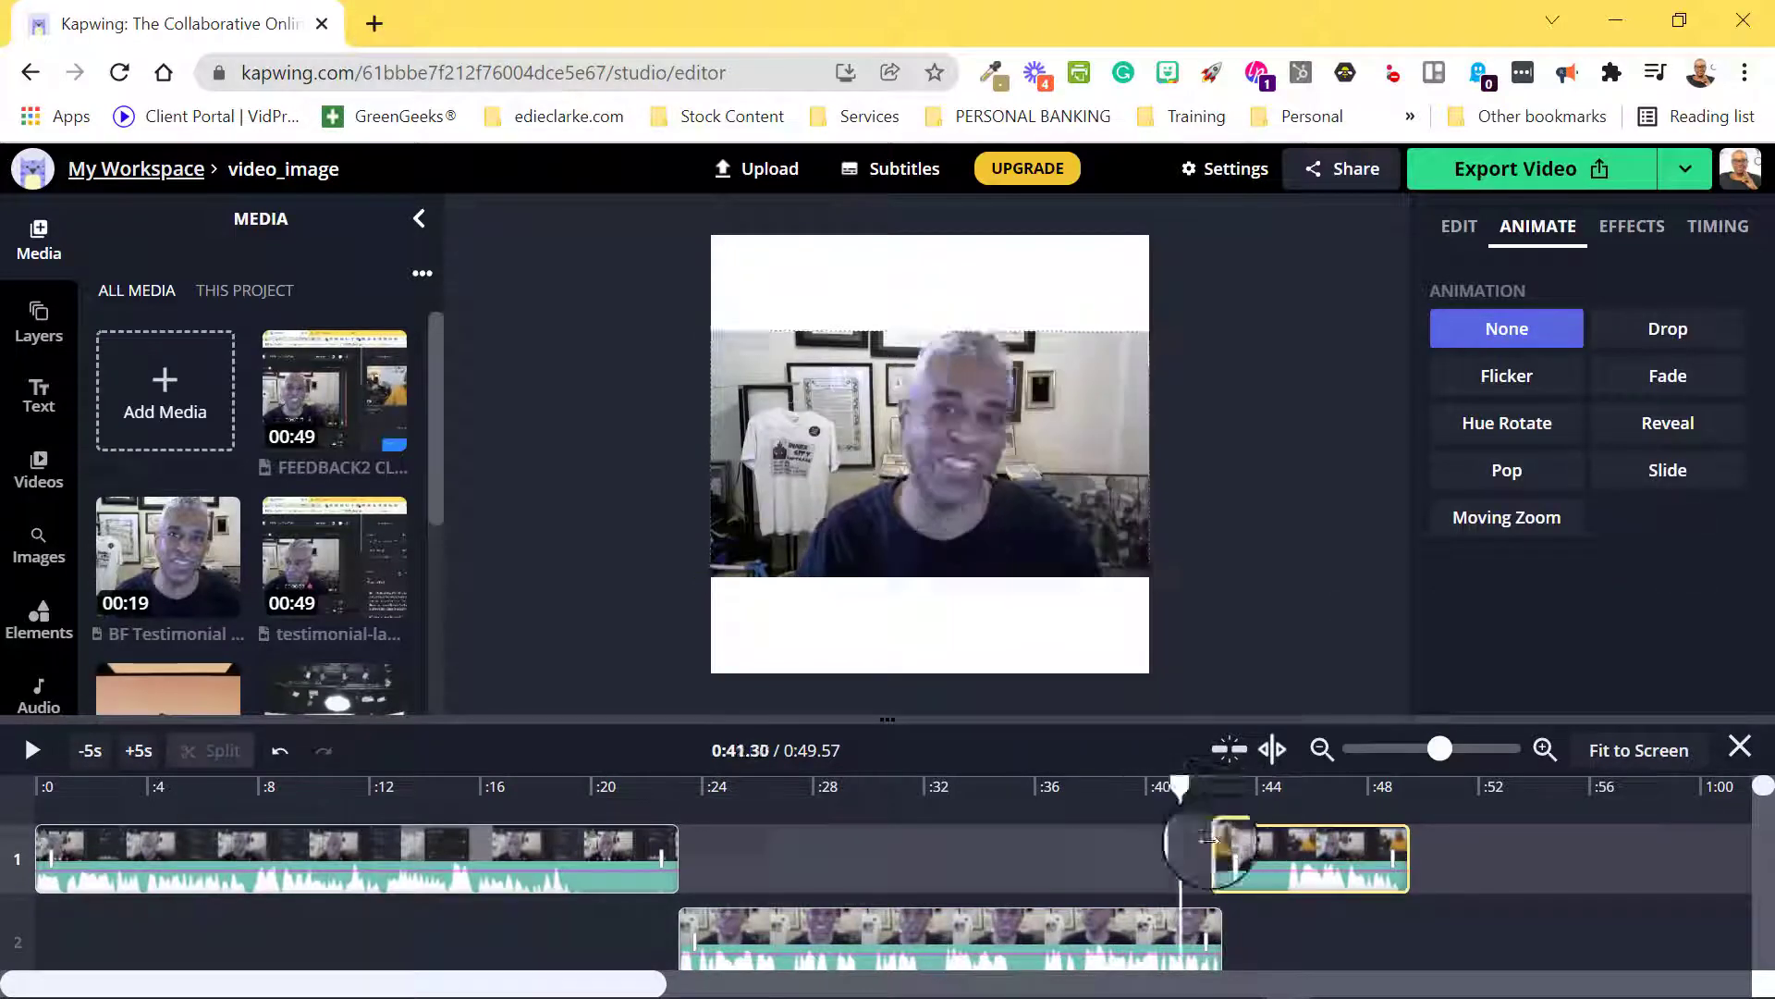
left_click(32, 750)
left_click(1232, 785)
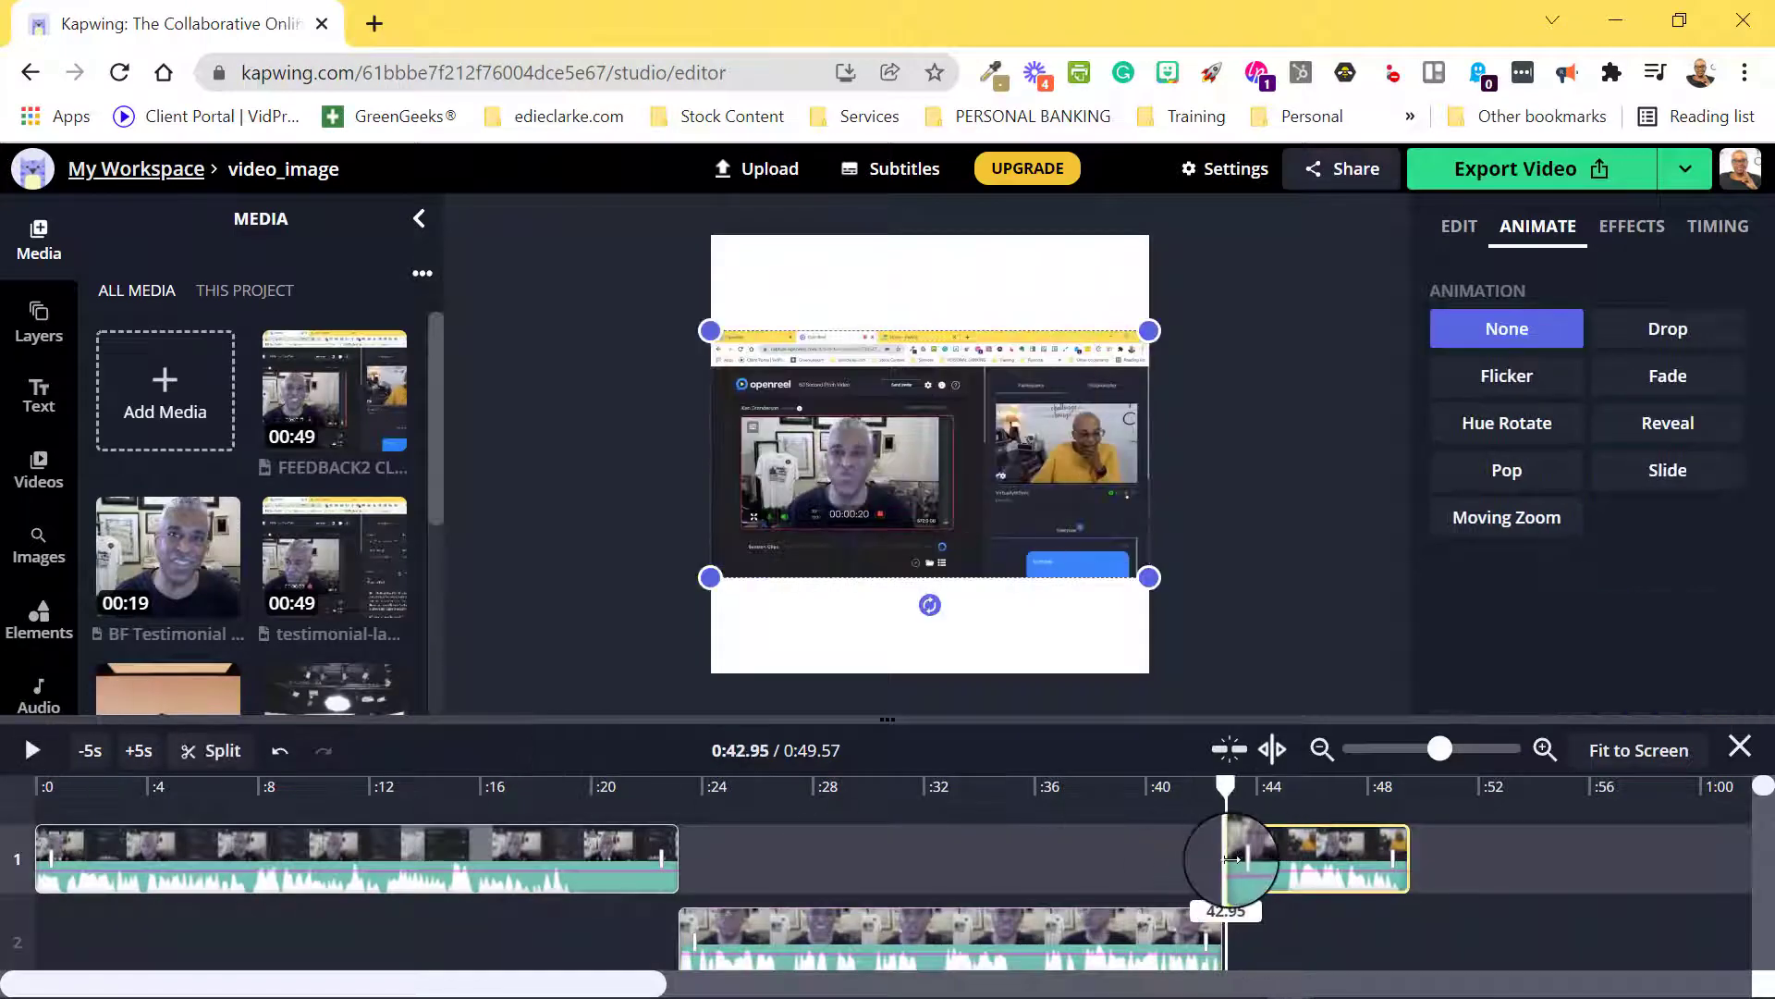
left_click_drag(1232, 859, 1222, 860)
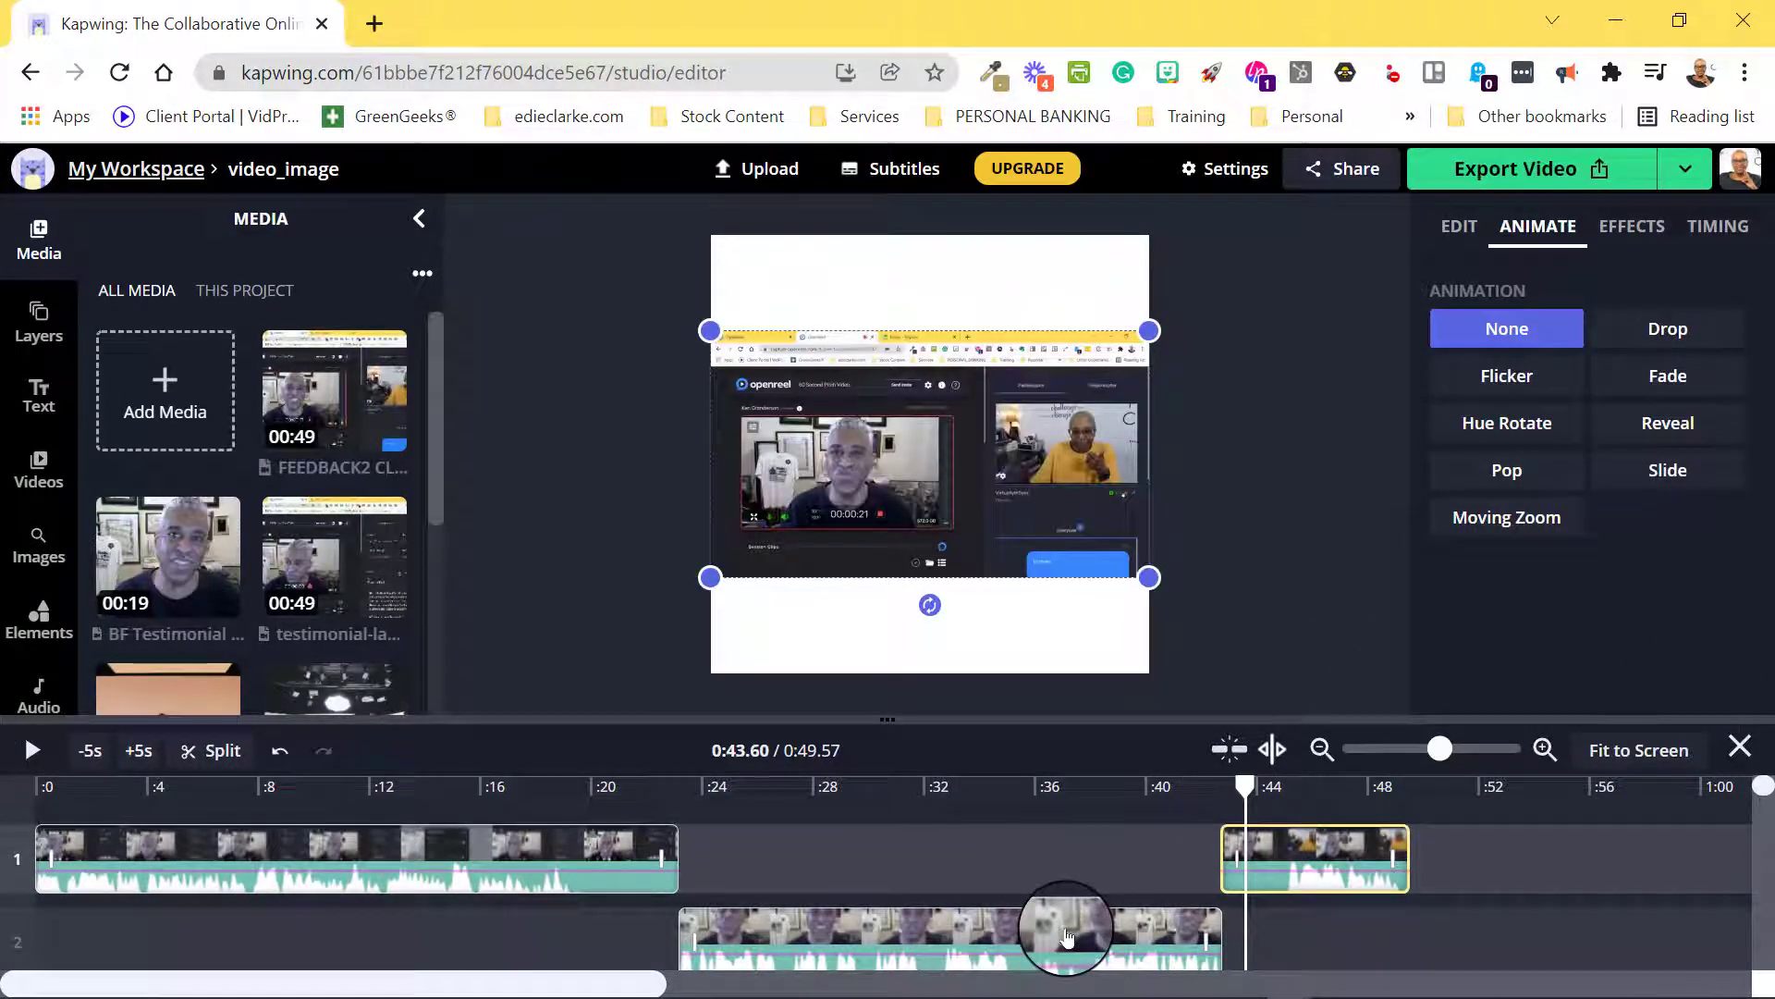
Set the canvas background to orange and place the film studio image as a band above the video.
left_click(1029, 644)
scroll(1729, 534, "down", 1)
left_click(1496, 682)
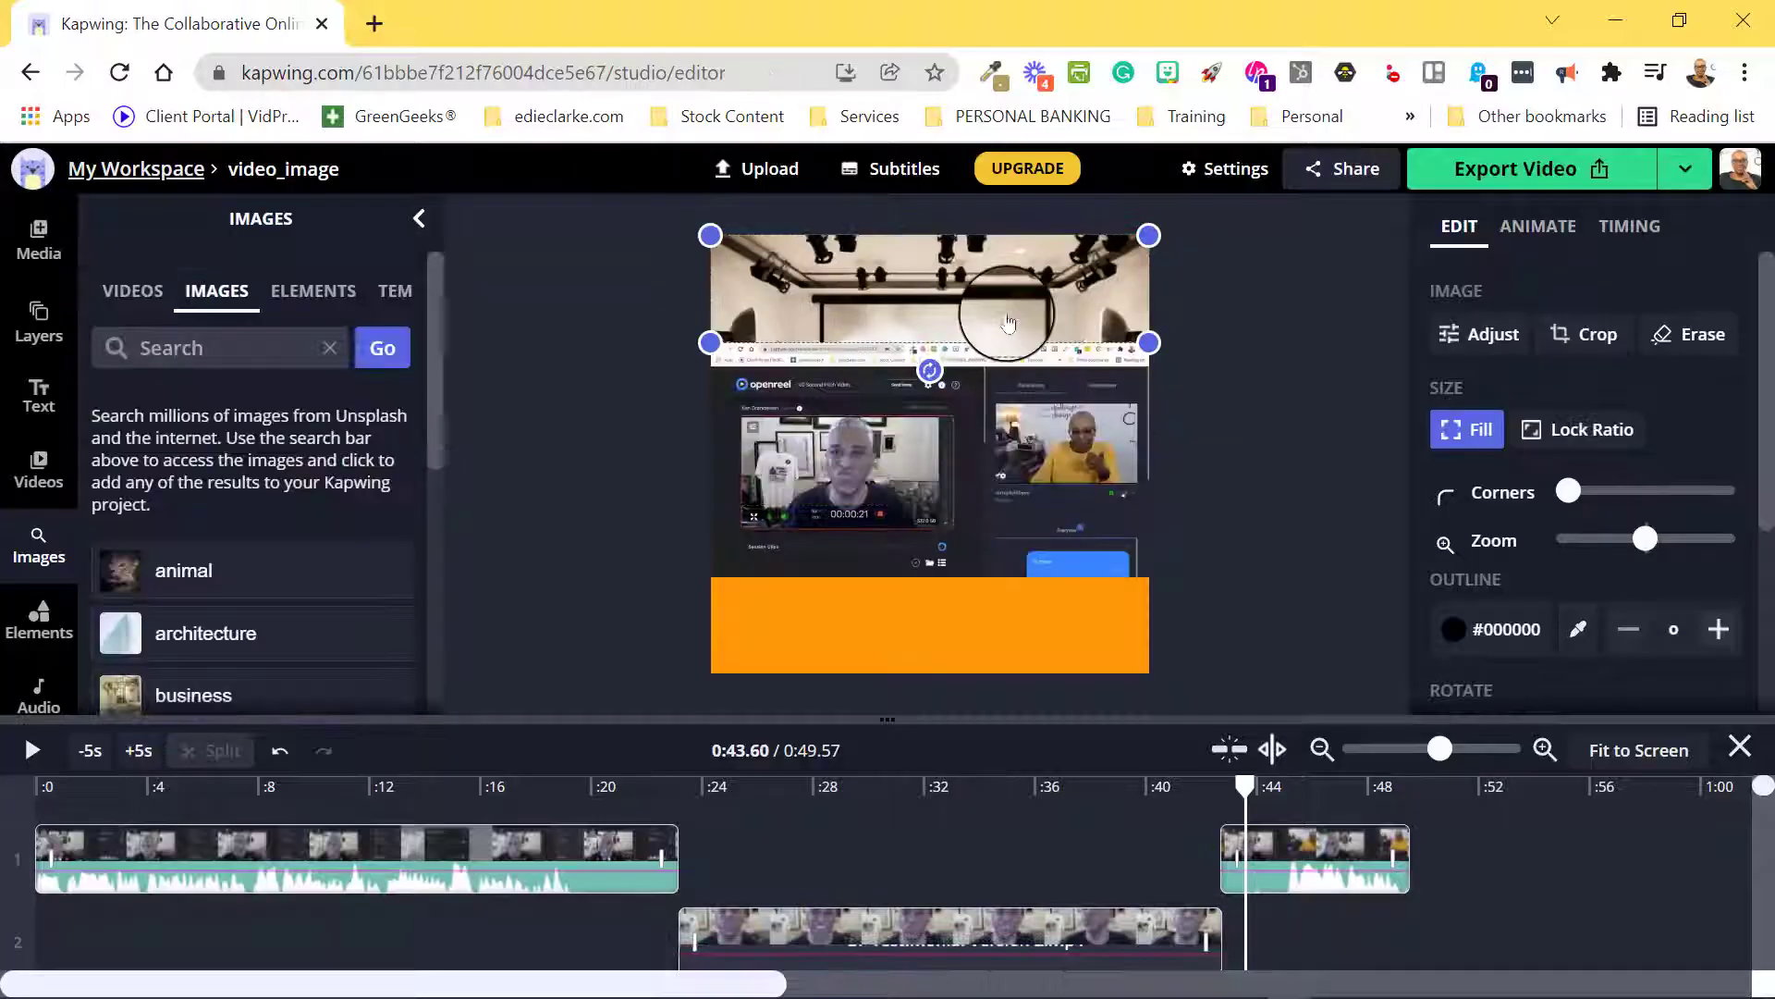
Lower the opacity of the film studio image so the orange background shows through.
scroll(1645, 555, "down", 3)
left_click(1680, 583)
scroll(1571, 499, "up", 3)
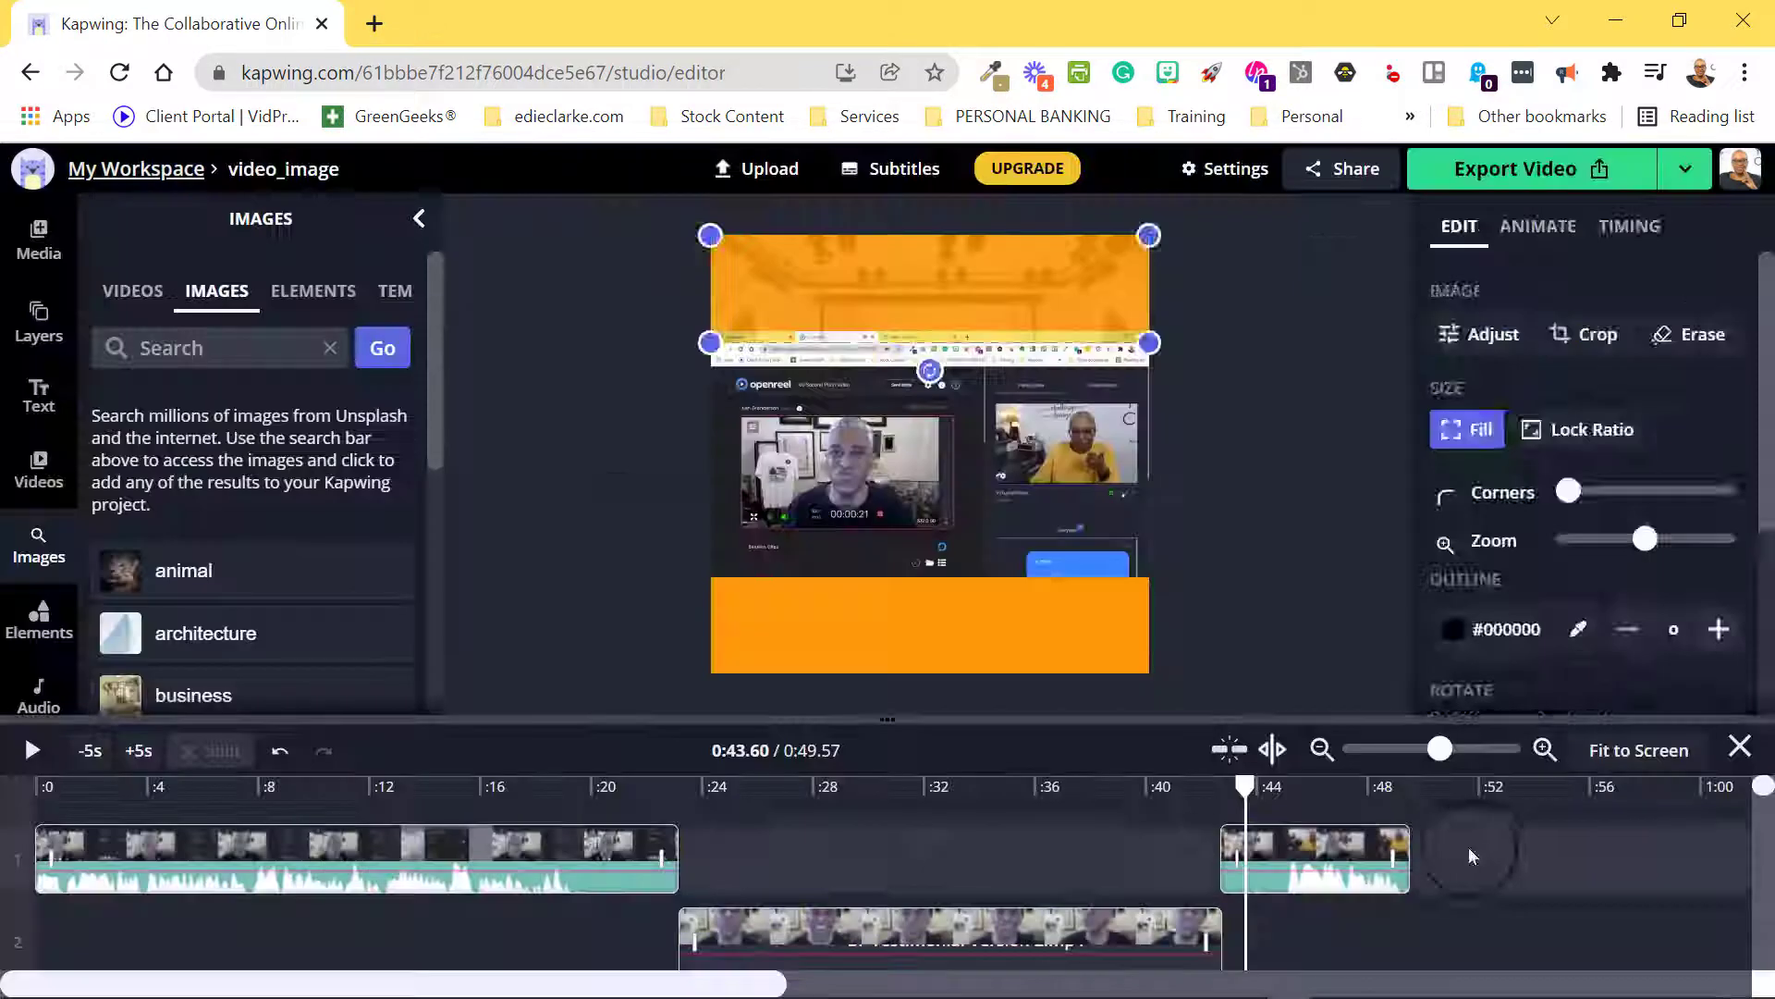
Add a header text to the canvas in the Sacramento script font.
left_click(39, 396)
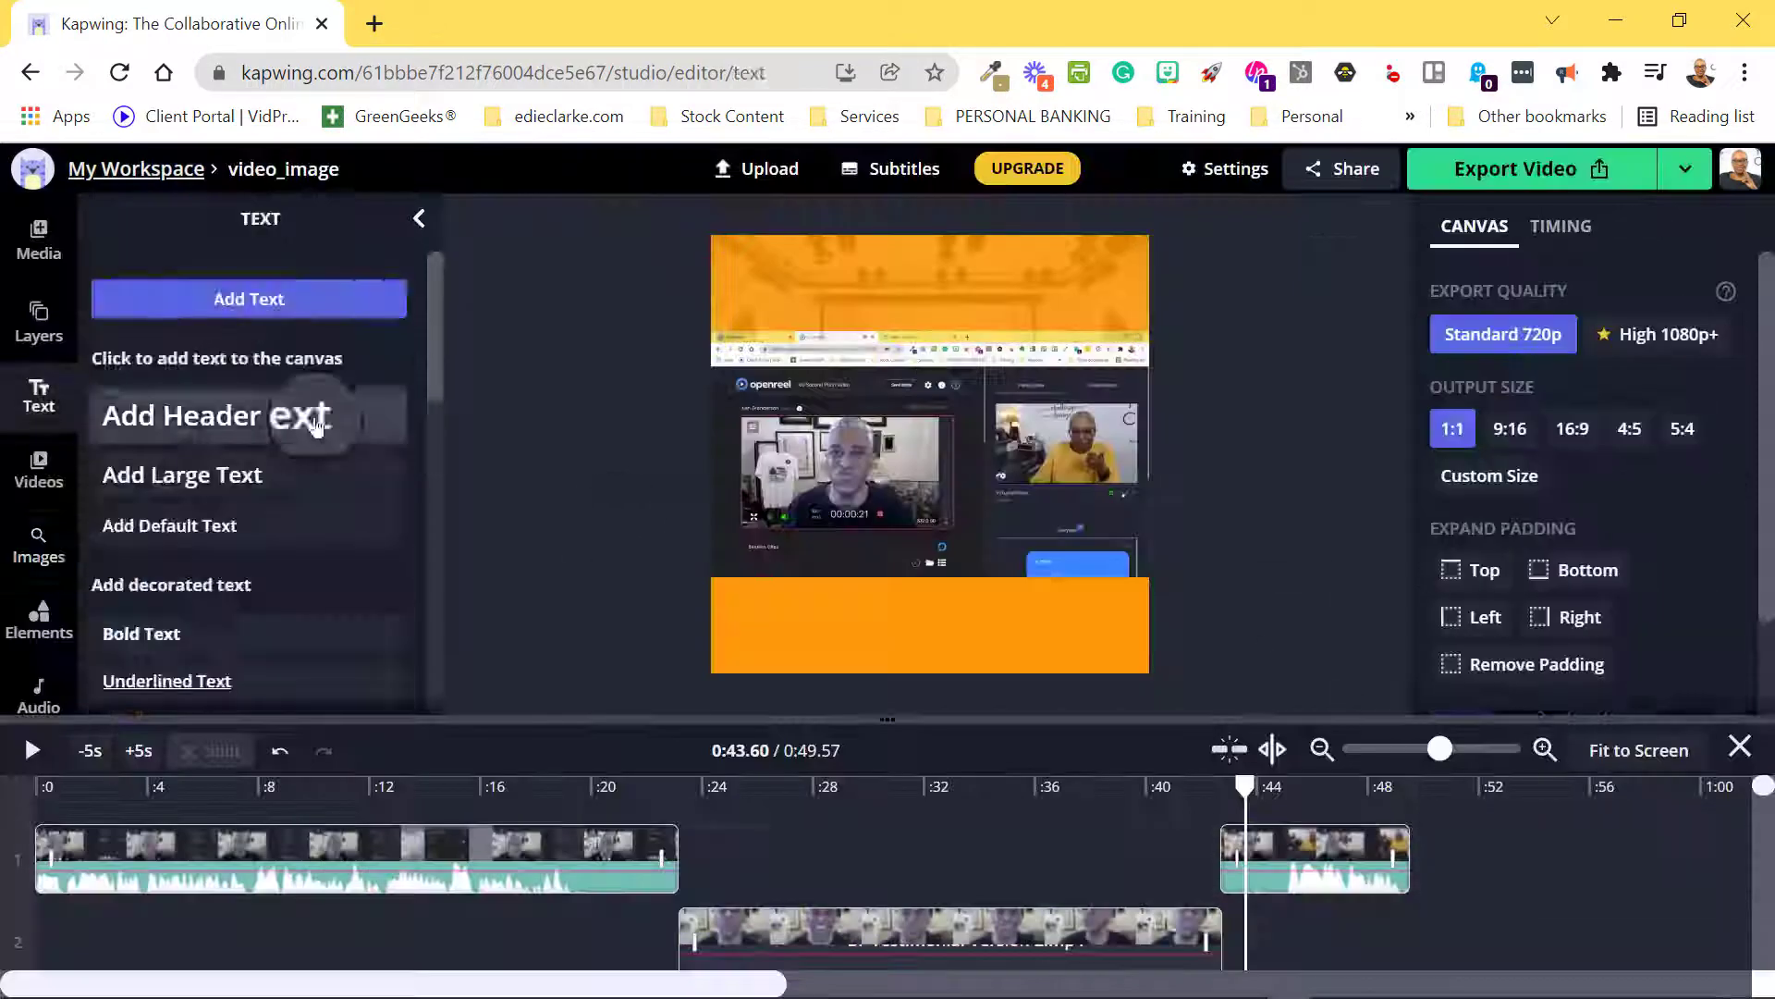
left_click(315, 418)
left_click(1583, 340)
scroll(1688, 507, "down", 2)
left_click(1689, 547)
left_click(1583, 254)
scroll(1668, 530, "down", 4)
left_click(1645, 583)
Change the script header to read "Experience" and move it onto the orange band below the video.
left_click(963, 263)
triple_click(963, 294)
type("Experience")
left_click_drag(863, 301, 903, 639)
Add a header reading "THE REMOTE VIDEO" in Bebas Neue over the film studio image band.
left_click(249, 415)
left_click_drag(1021, 342, 1112, 357)
triple_click(915, 314)
type("THE REMOTE VIDEO")
Place "Experience" tilted beneath the end of the title and color it yellow.
mouse_move(1005, 638)
left_mouse_down()
mouse_move(987, 312)
mouse_move(891, 282)
mouse_move(1088, 320)
left_mouse_up()
left_click(1517, 643)
type("135")
left_click(1084, 368)
left_click_drag(1046, 378, 1054, 376)
left_click_drag(1159, 274, 1129, 277)
left_click(1151, 329)
Give the "THE REMOTE VIDEO" title a light text outline and nudge it slightly upward.
left_click(866, 283)
scroll(1600, 451, "down", 4)
left_click(1536, 320)
scroll(1530, 370, "up", 3)
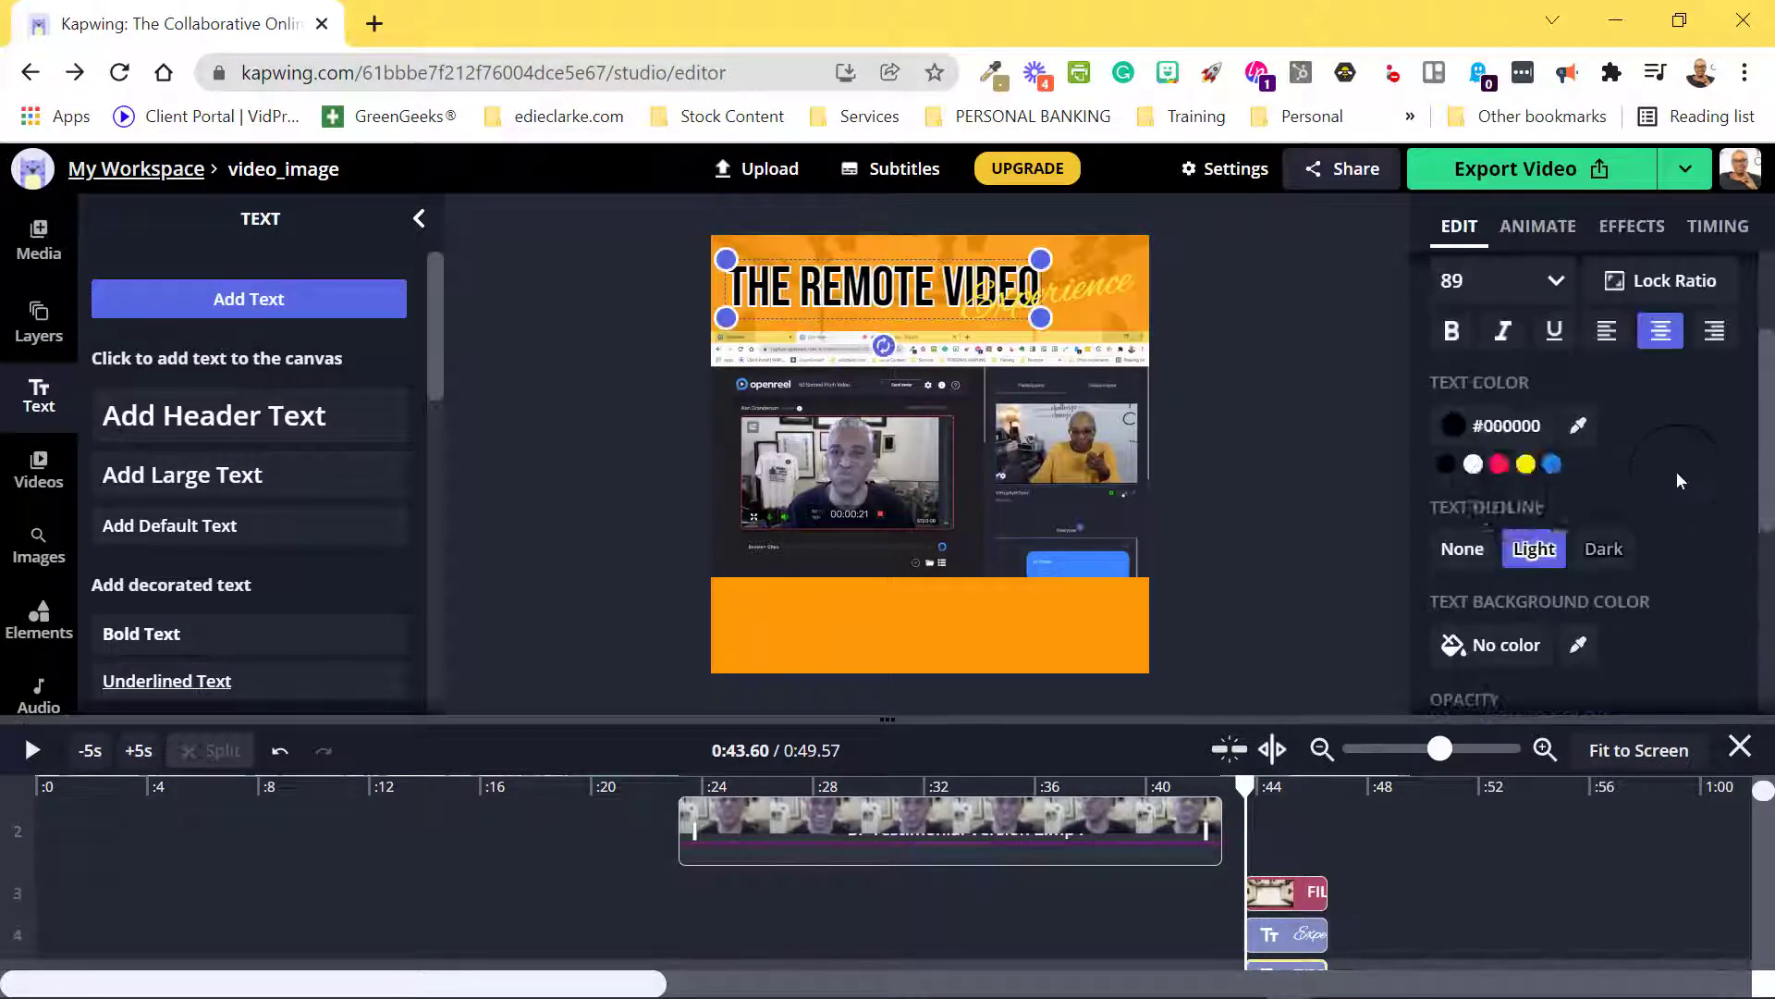
left_click_drag(943, 287, 940, 276)
Restyle "Experience" beside the title with bold, a dark outline and a different script font.
left_click_drag(1084, 308, 1096, 309)
left_click(1451, 325)
scroll(1516, 397, "down", 2)
left_click(1603, 408)
scroll(1707, 457, "up", 3)
left_click(1665, 370)
scroll(1664, 555, "down", 5)
left_click(1660, 483)
Add a large text on the orange band below the video and try script fonts on it, including Calligraffitti.
left_click(249, 474)
left_click(1664, 258)
left_click(1660, 535)
left_click(1624, 258)
left_click(1613, 484)
left_click(1562, 258)
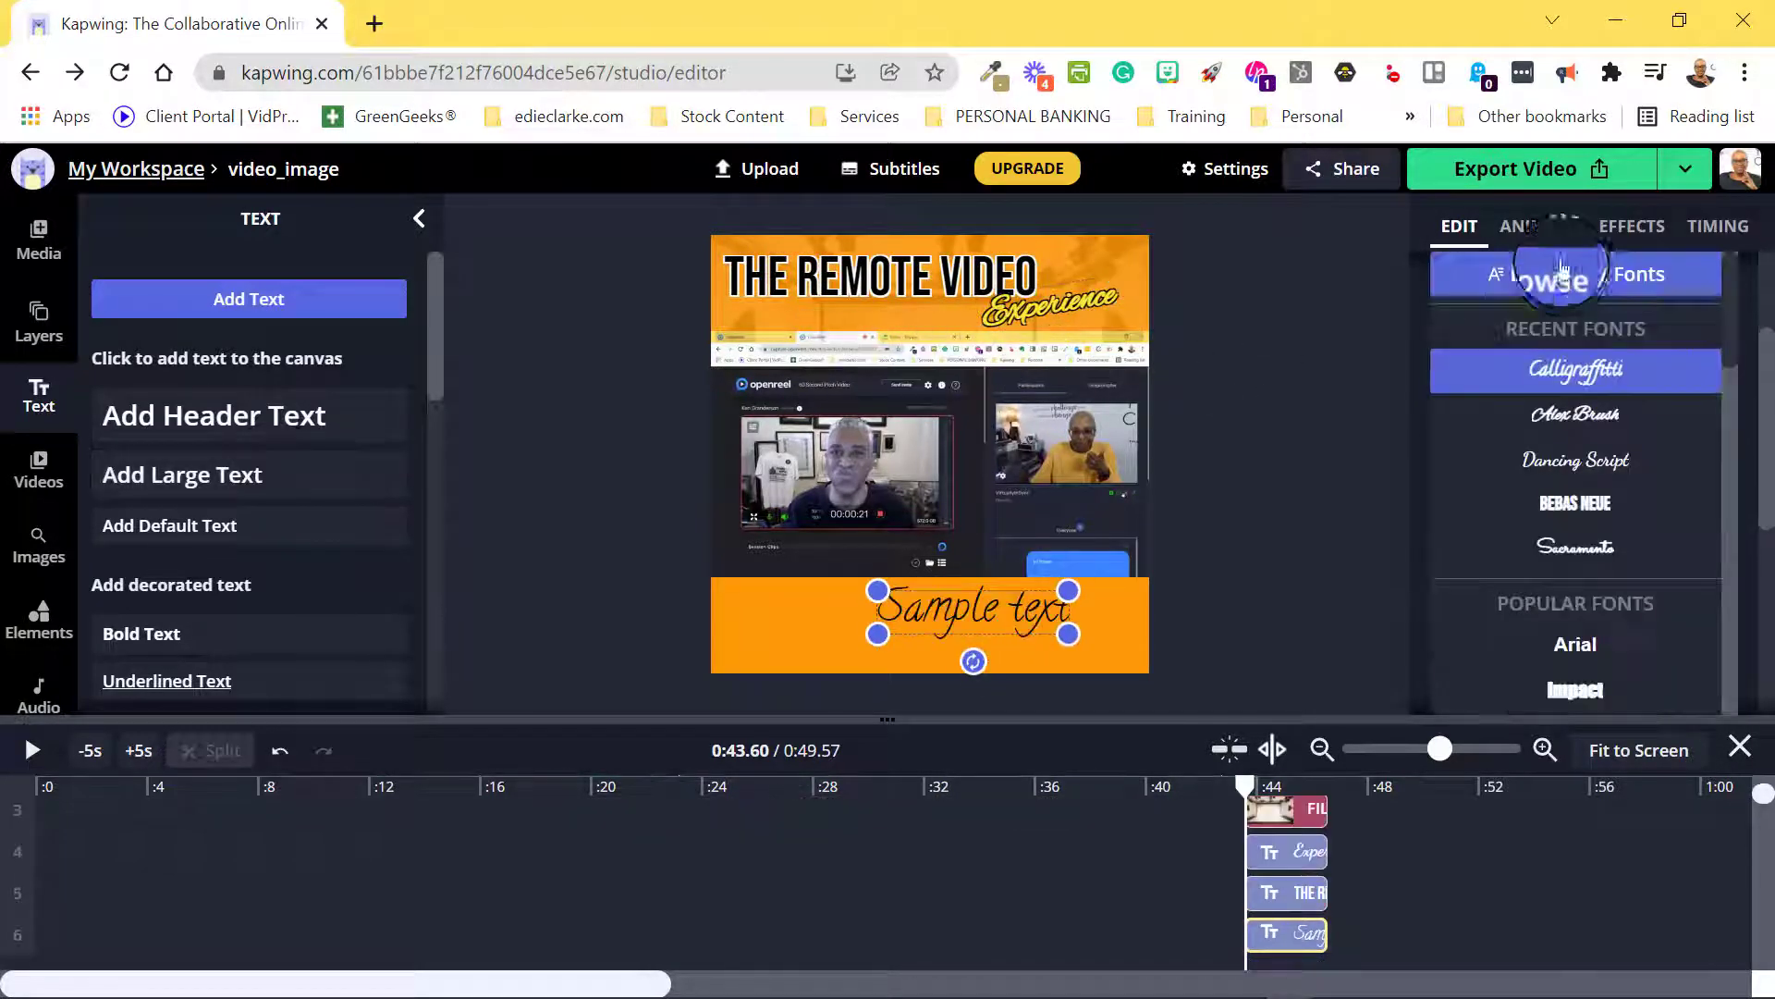
Change the sample text to "Experience" in the Sacramento font and delete the earlier "Experience" beside the title.
double_click(944, 610)
type("Experience")
key("Delete")
left_click(1092, 308)
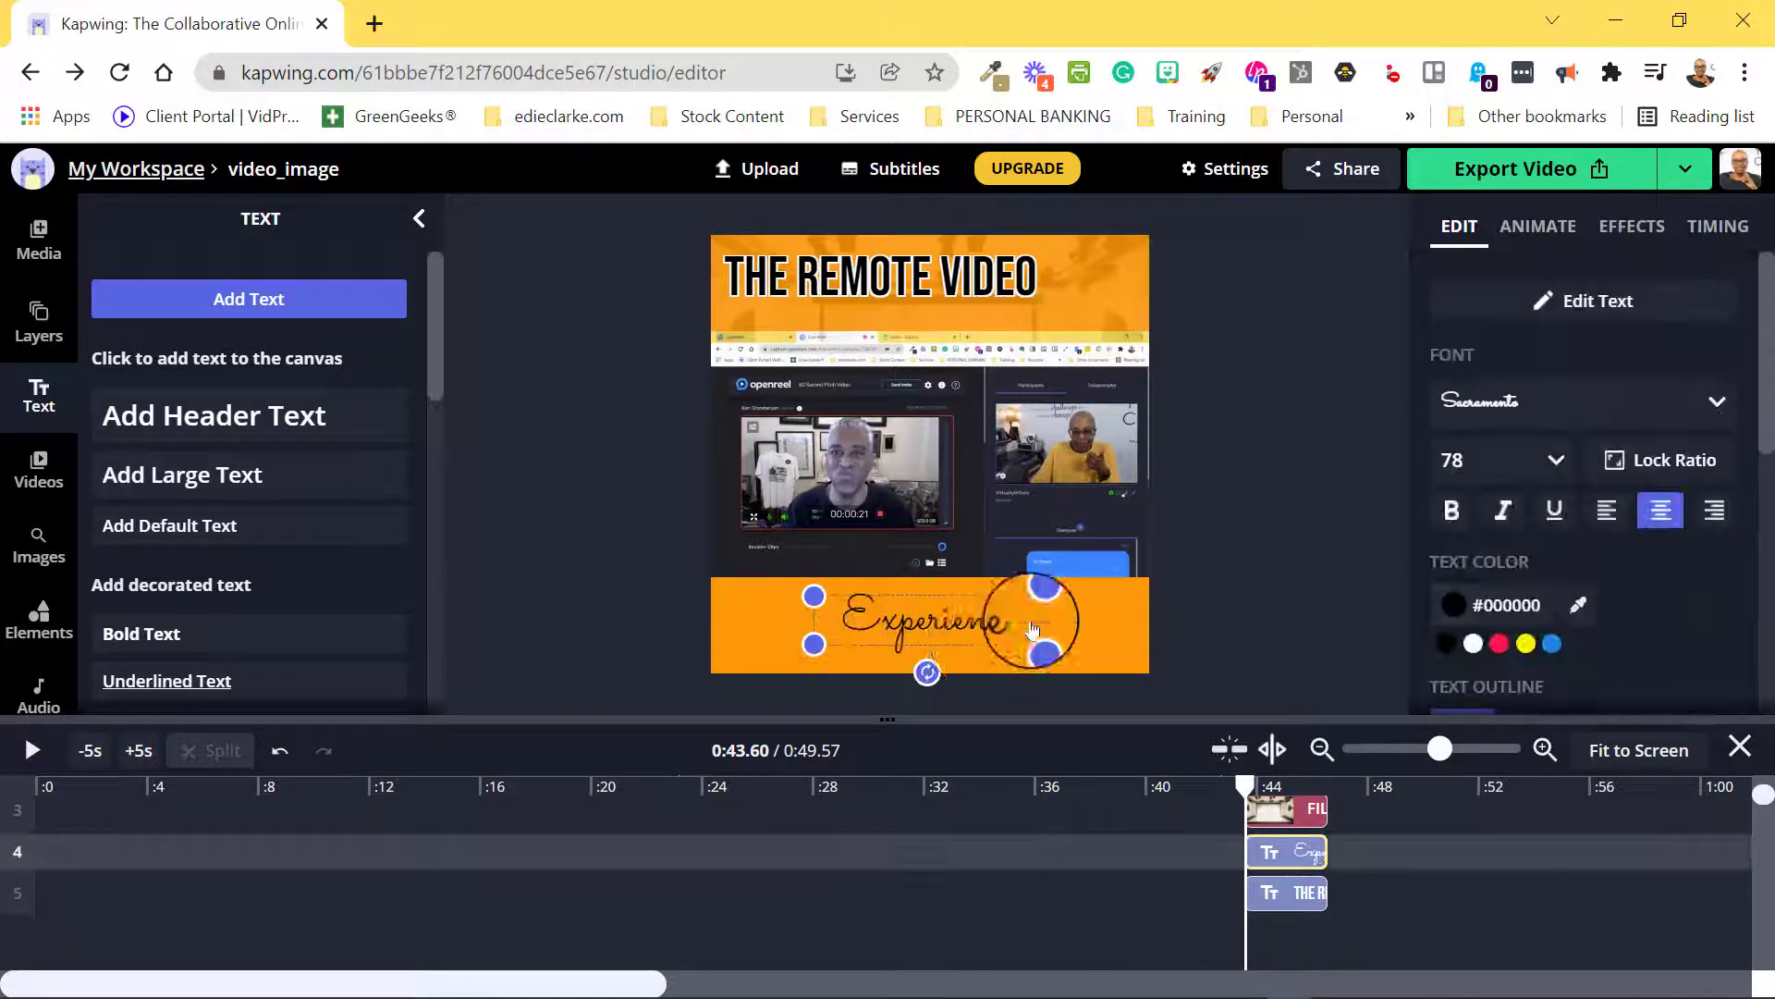
Place the new "Experience" tilted under the title's end, colored #FFE135 with a dark outline.
left_click(507, 481)
type("#FFE5")
left_click(1033, 359)
scroll(1700, 445, "down", 3)
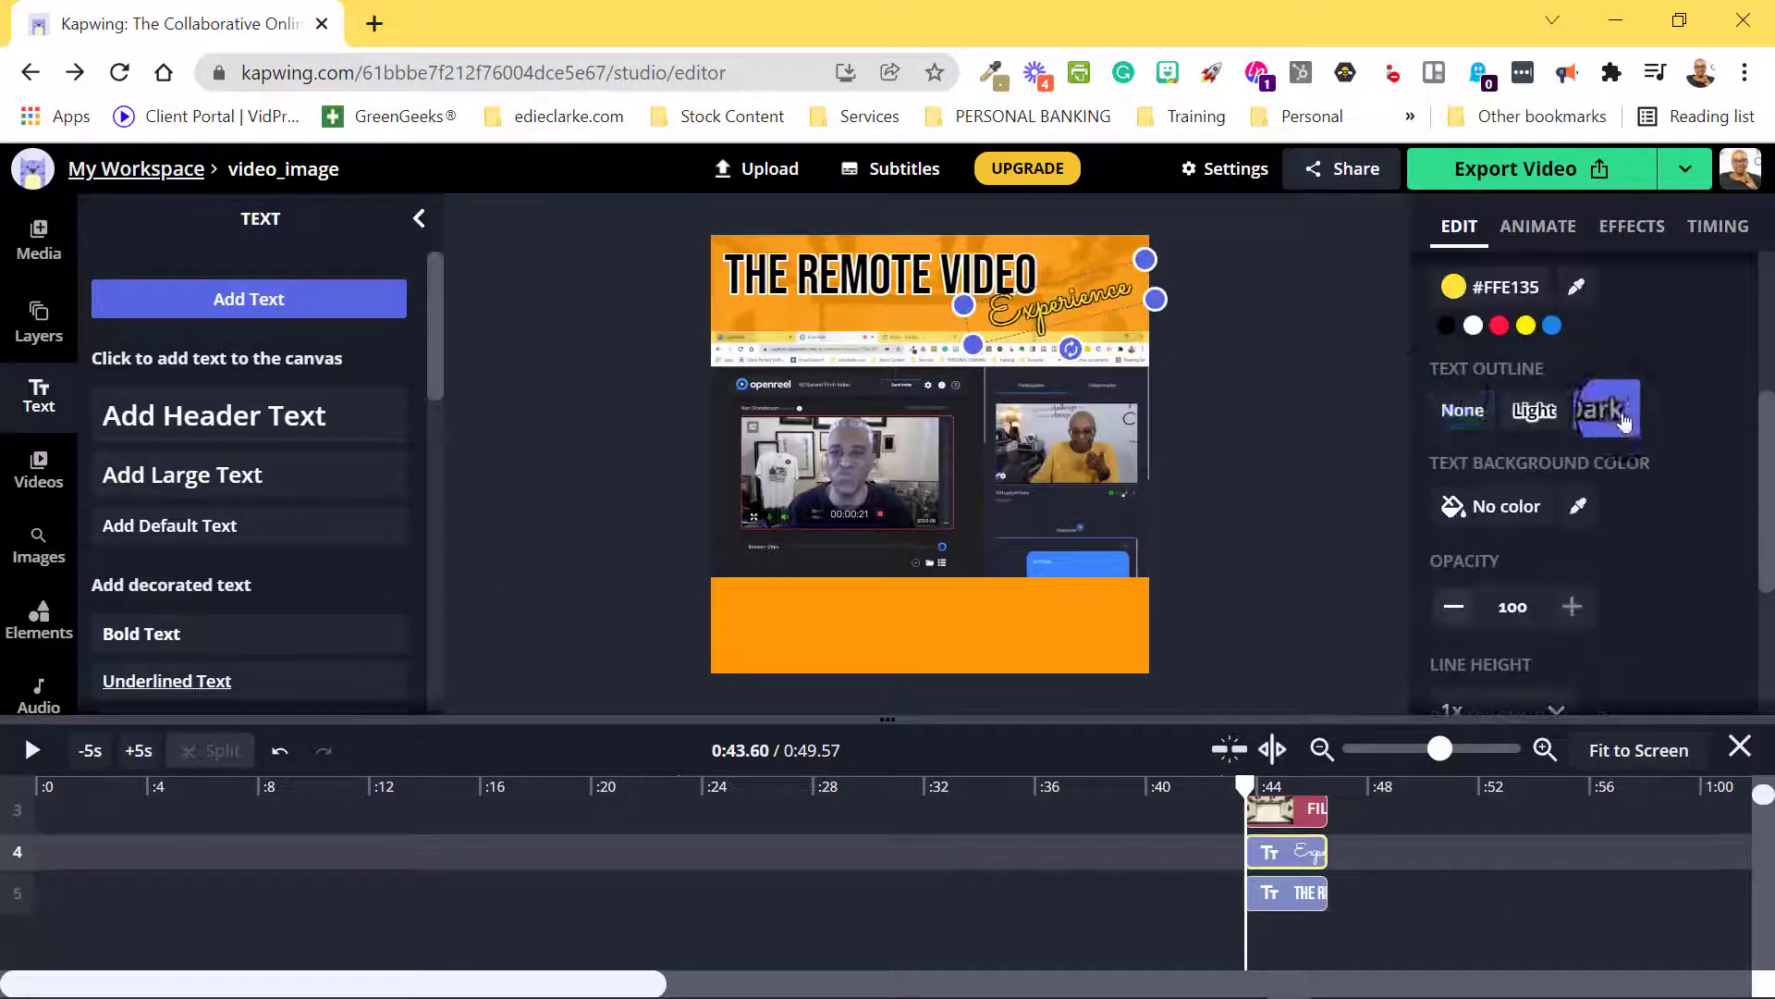
left_click(1092, 290)
Stretch the film studio image layer on the timeline so that it runs from 0:00 to 0:48.10.
mouse_move(1440, 748)
left_mouse_down()
mouse_move(1368, 748)
mouse_move(1474, 748)
left_mouse_up()
left_click_drag(95, 863, 32, 864)
left_click_drag(479, 984, 1215, 983)
left_click_drag(1474, 748, 1440, 748)
left_click_drag(345, 984, 286, 984)
left_click_drag(1320, 868, 1369, 866)
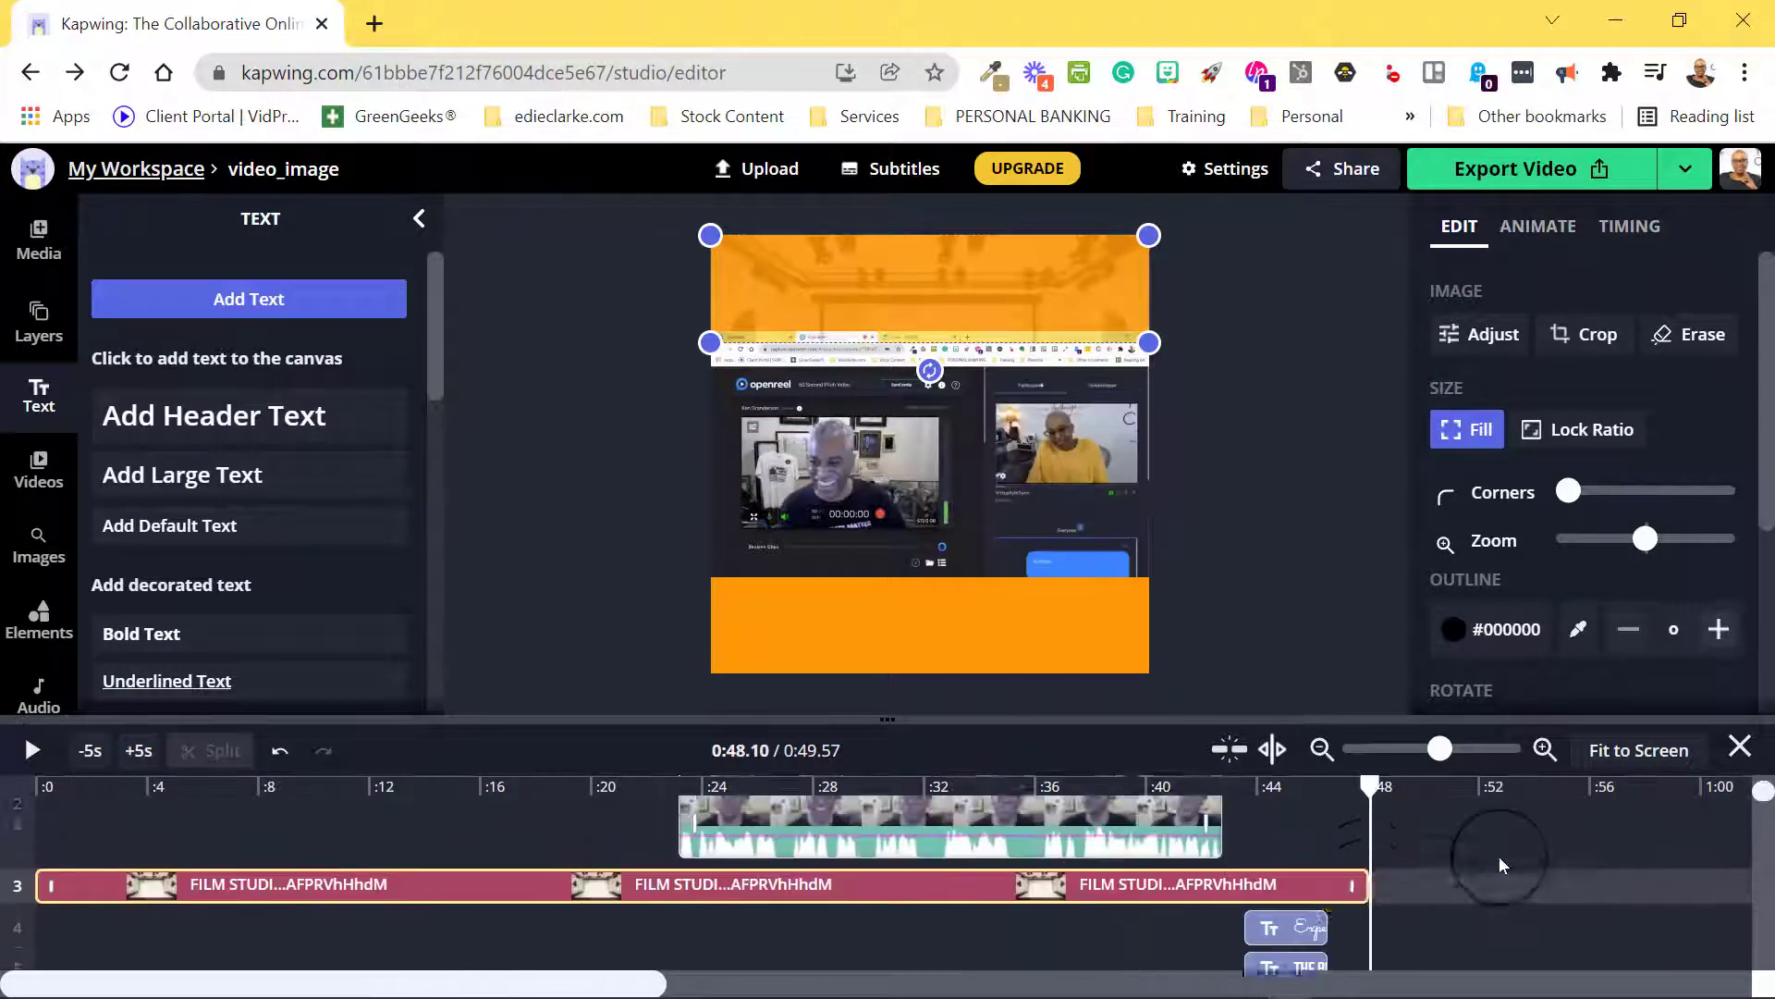
Extend the ends of the film studio image, "Experience" and "THE REMOTE VIDEO" layers to about 0:49.35.
left_click_drag(1762, 782, 1763, 786)
left_click_drag(1359, 931, 1403, 962)
scroll(1492, 907, "down", 2)
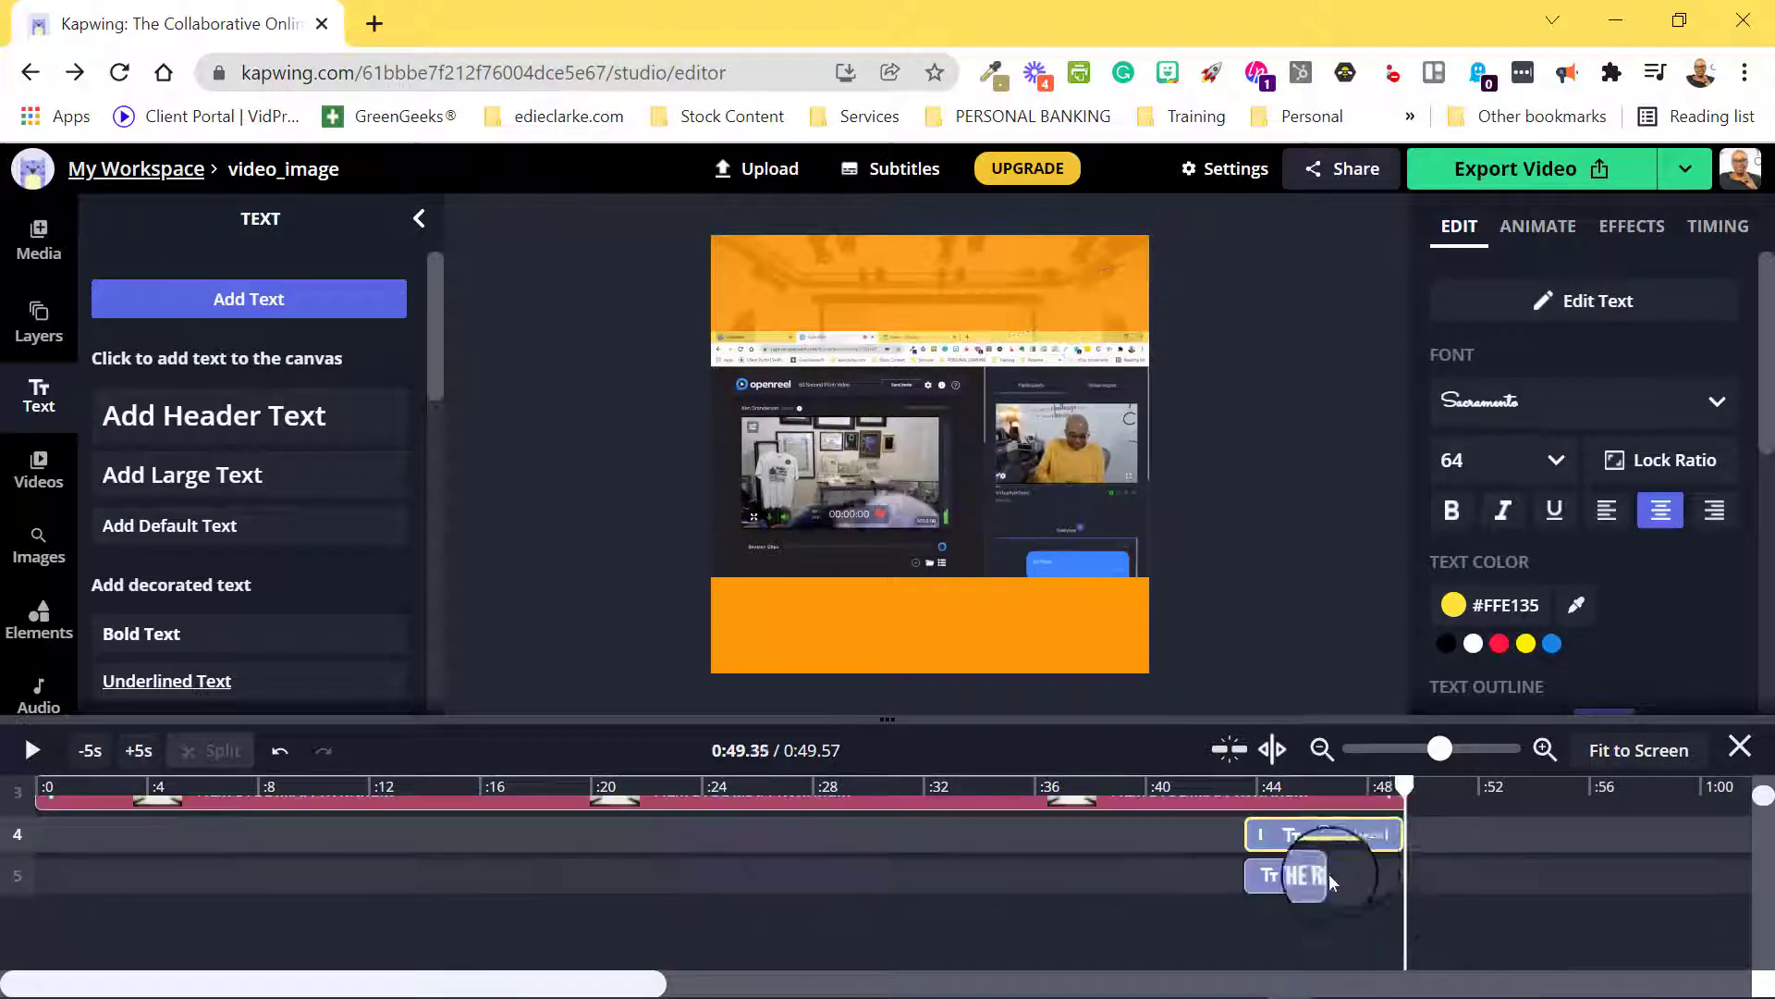
left_click_drag(1322, 875, 1404, 874)
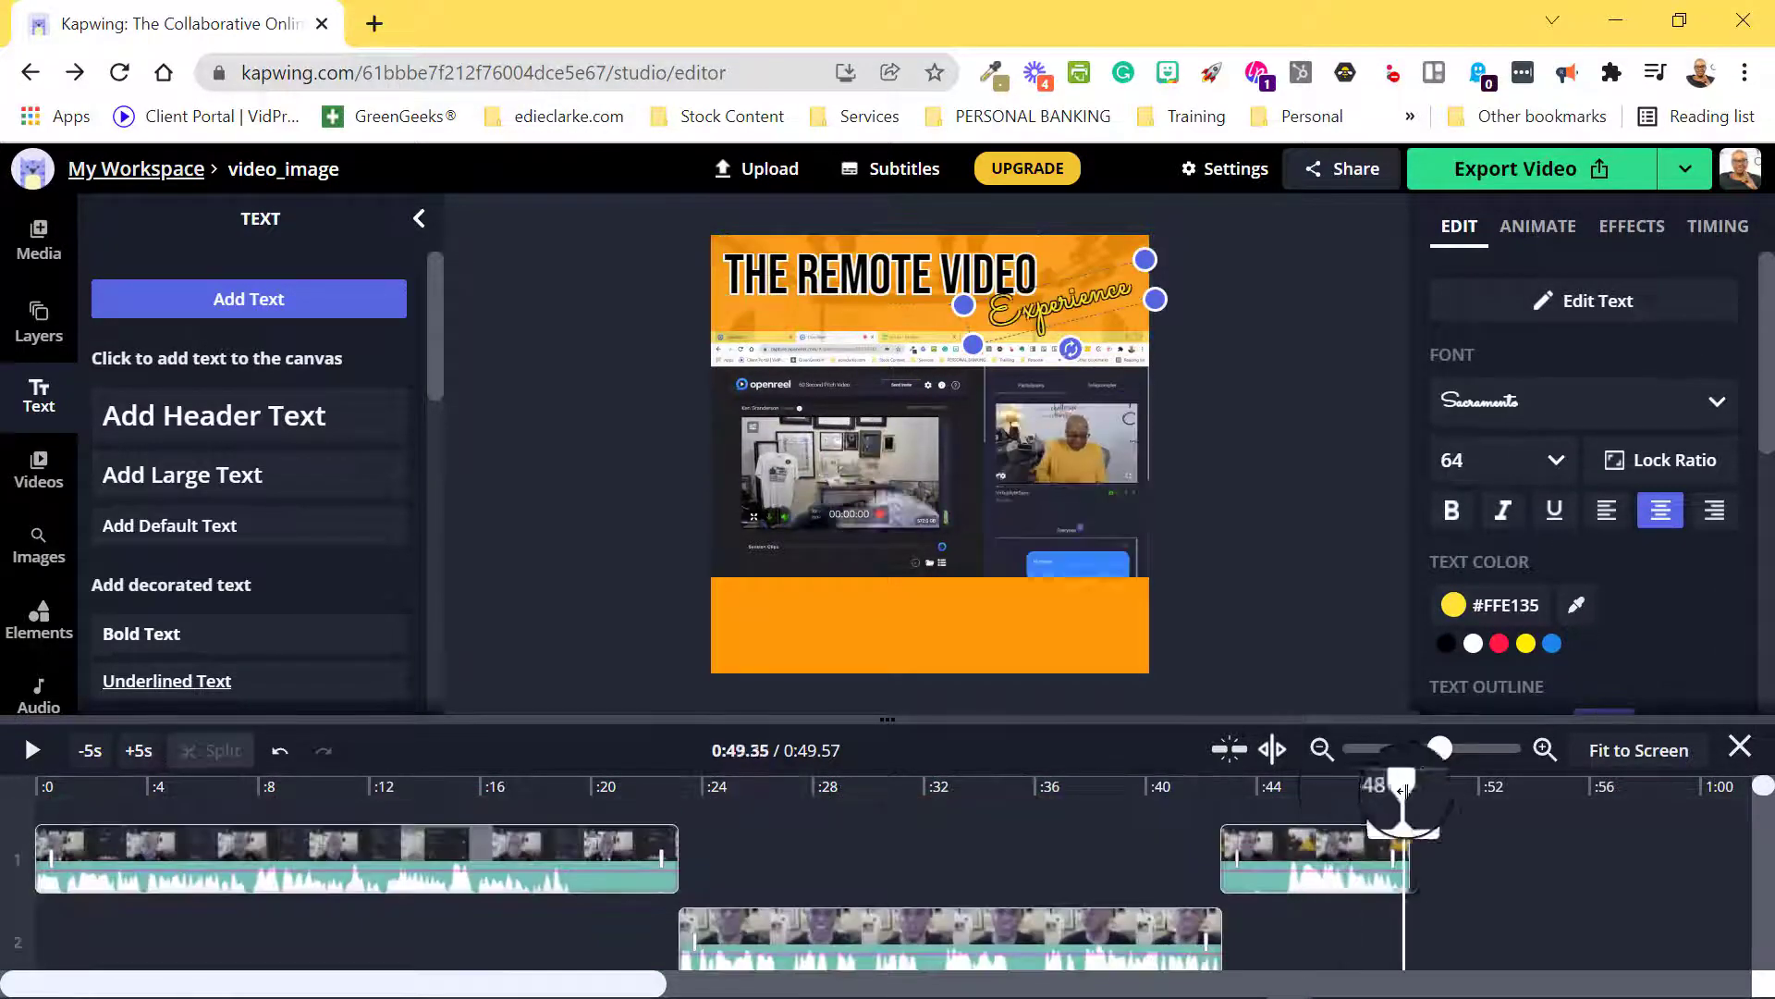
Stretch the film studio image and both text layers to span the whole video from 0:00 to 0:49.57.
left_click_drag(1436, 748, 1496, 750)
left_click_drag(1684, 788, 1686, 791)
left_click_drag(1655, 865, 568, 867)
left_click(518, 947)
left_click_drag(531, 948, 567, 948)
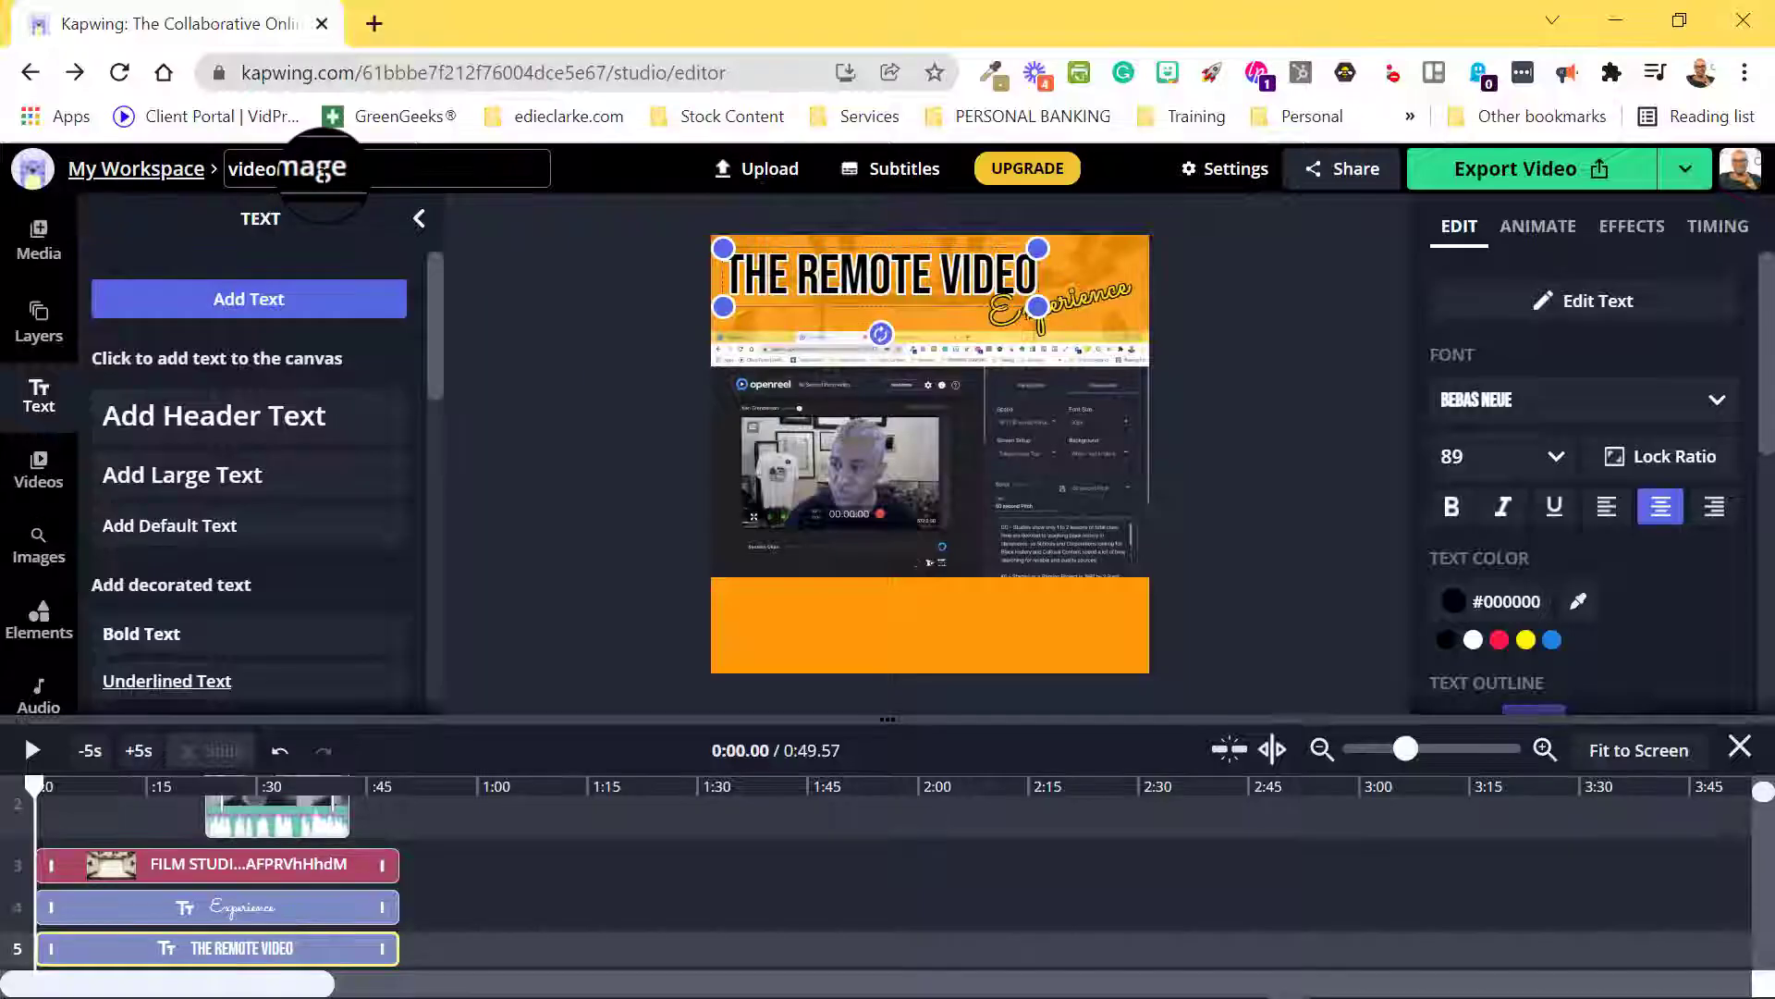
Auto-generate subtitles for the testimonial video in the subtitle editor.
left_click(335, 169)
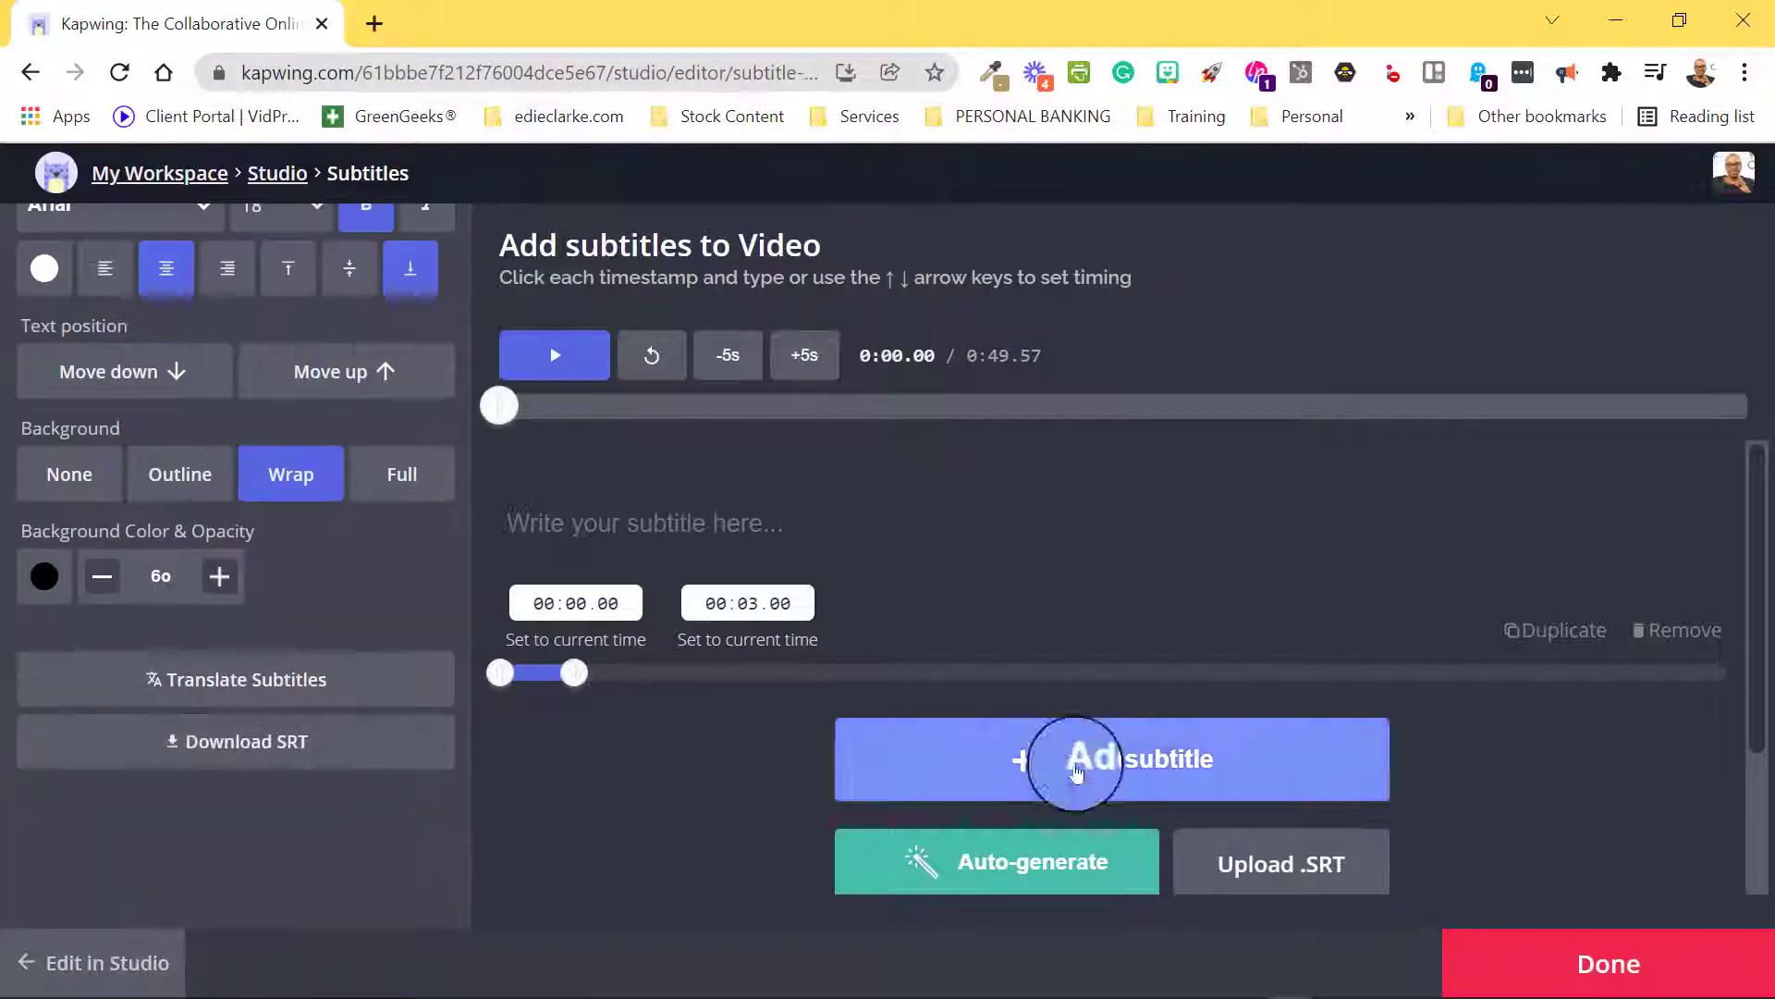
left_click(1063, 883)
left_click(906, 806)
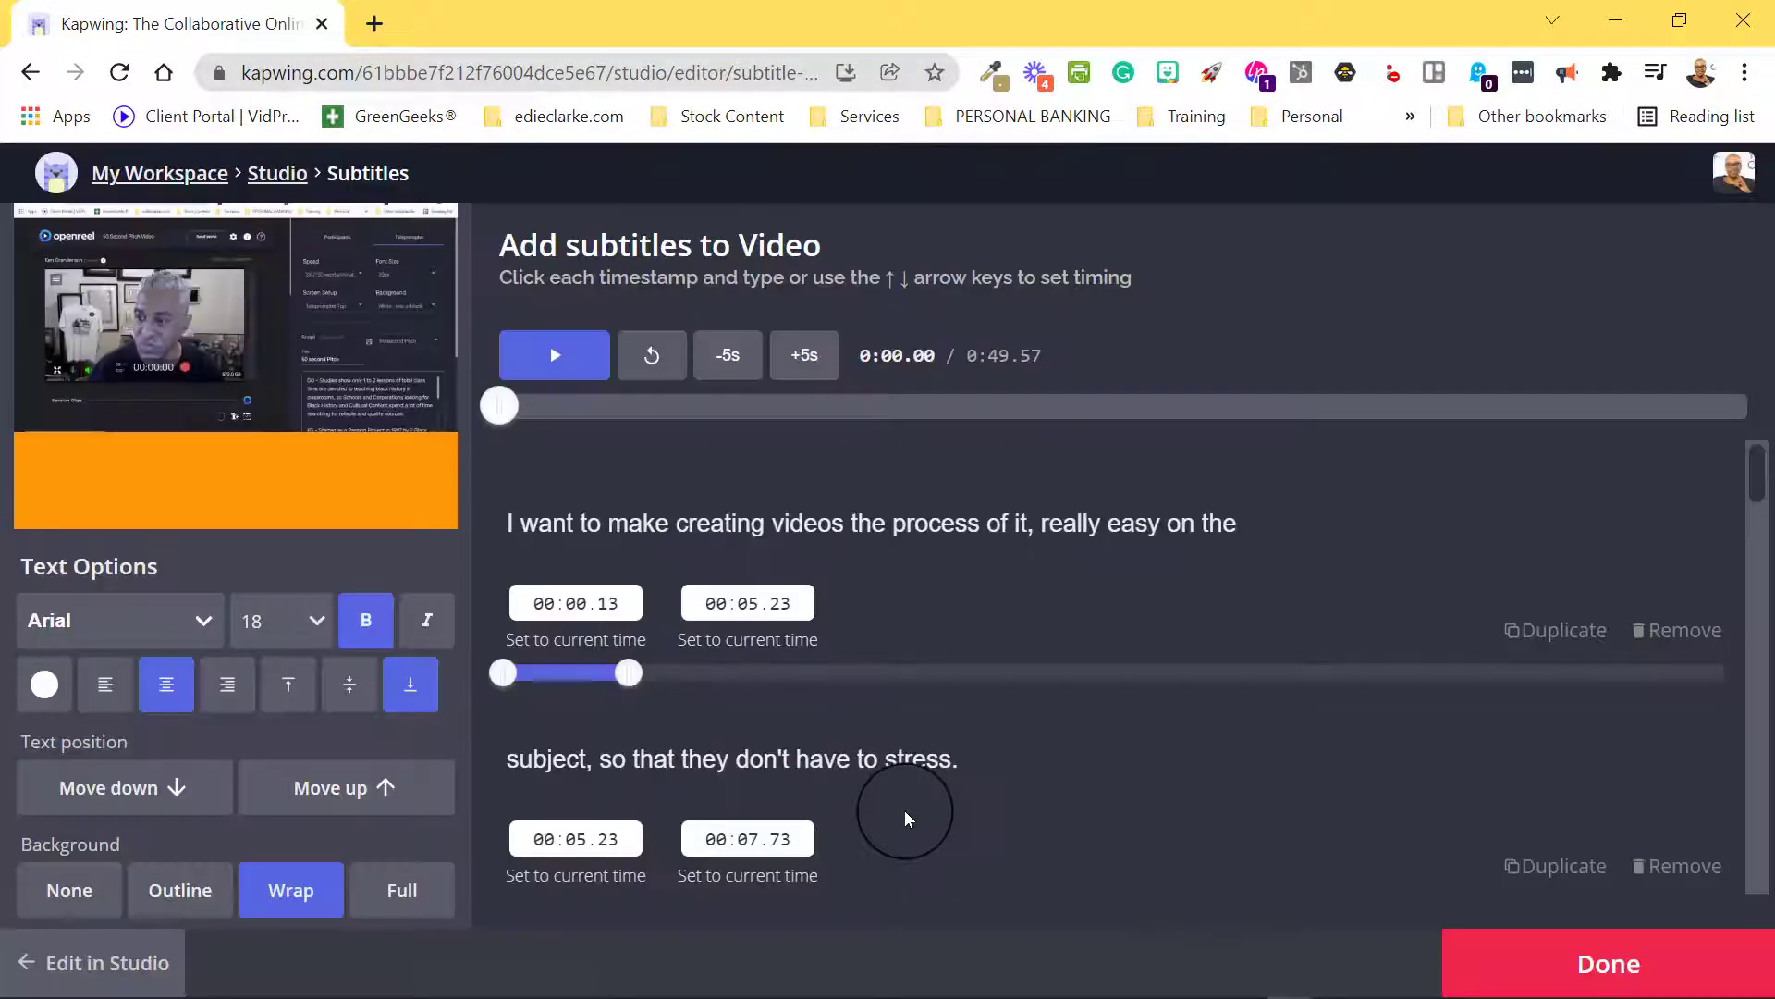
Play the opening to check the timing and set the third subtitle's end time to 00:11.76.
scroll(905, 814, "down", 4)
left_click(943, 578)
left_click(574, 353)
left_click(558, 355)
left_click(588, 359)
left_click(588, 359)
left_click(765, 660)
type("1176")
Set the start time of the "Okay, excellent." subtitle to 00:11.77.
scroll(794, 628, "down", 3)
left_click(624, 615)
key("BackSpace")
key("BackSpace")
type("77")
Correct the third subtitle to "So roll tape and let me give you my testimony" and play it back.
scroll(647, 626, "up", 3)
left_click_drag(805, 579, 607, 578)
type("roll take pnd let me give you my testimony")
left_click(555, 362)
type("p")
left_click(559, 362)
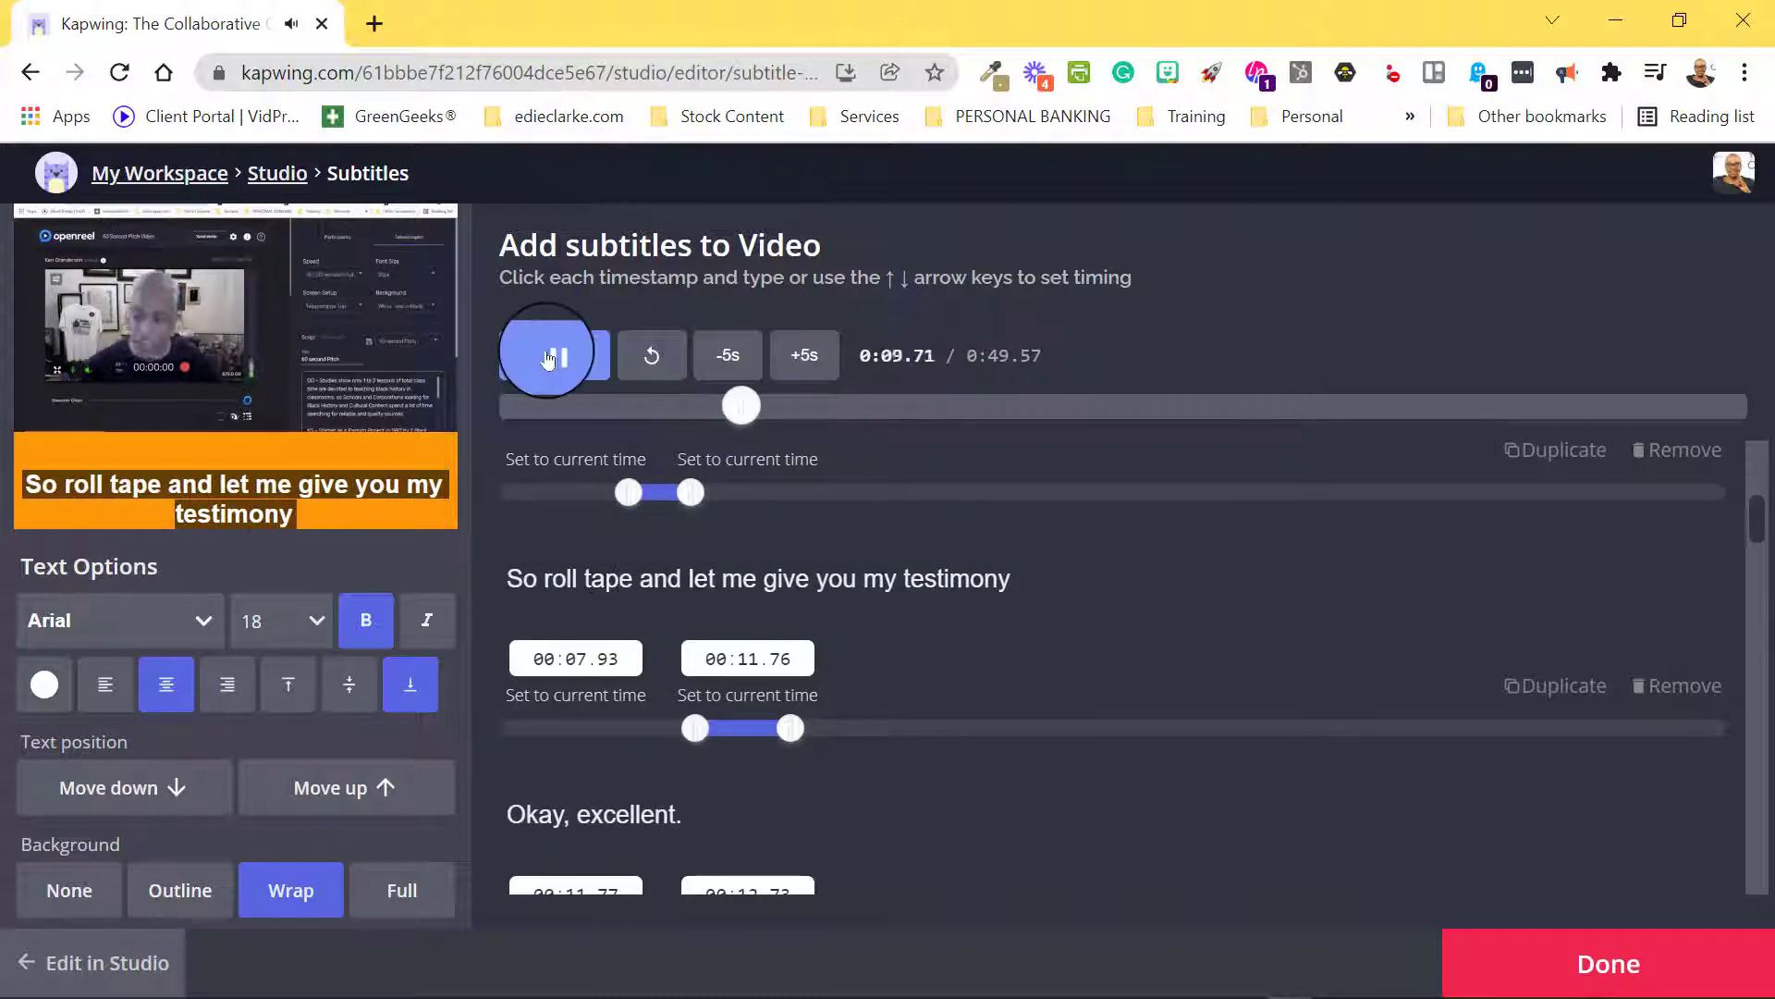
left_click(558, 363)
Replace "body ends" with "audience" in the subtitle starting at 00:33.13 and check it against the audio.
scroll(913, 598, "down", 1)
scroll(913, 598, "down", 10)
left_click(560, 369)
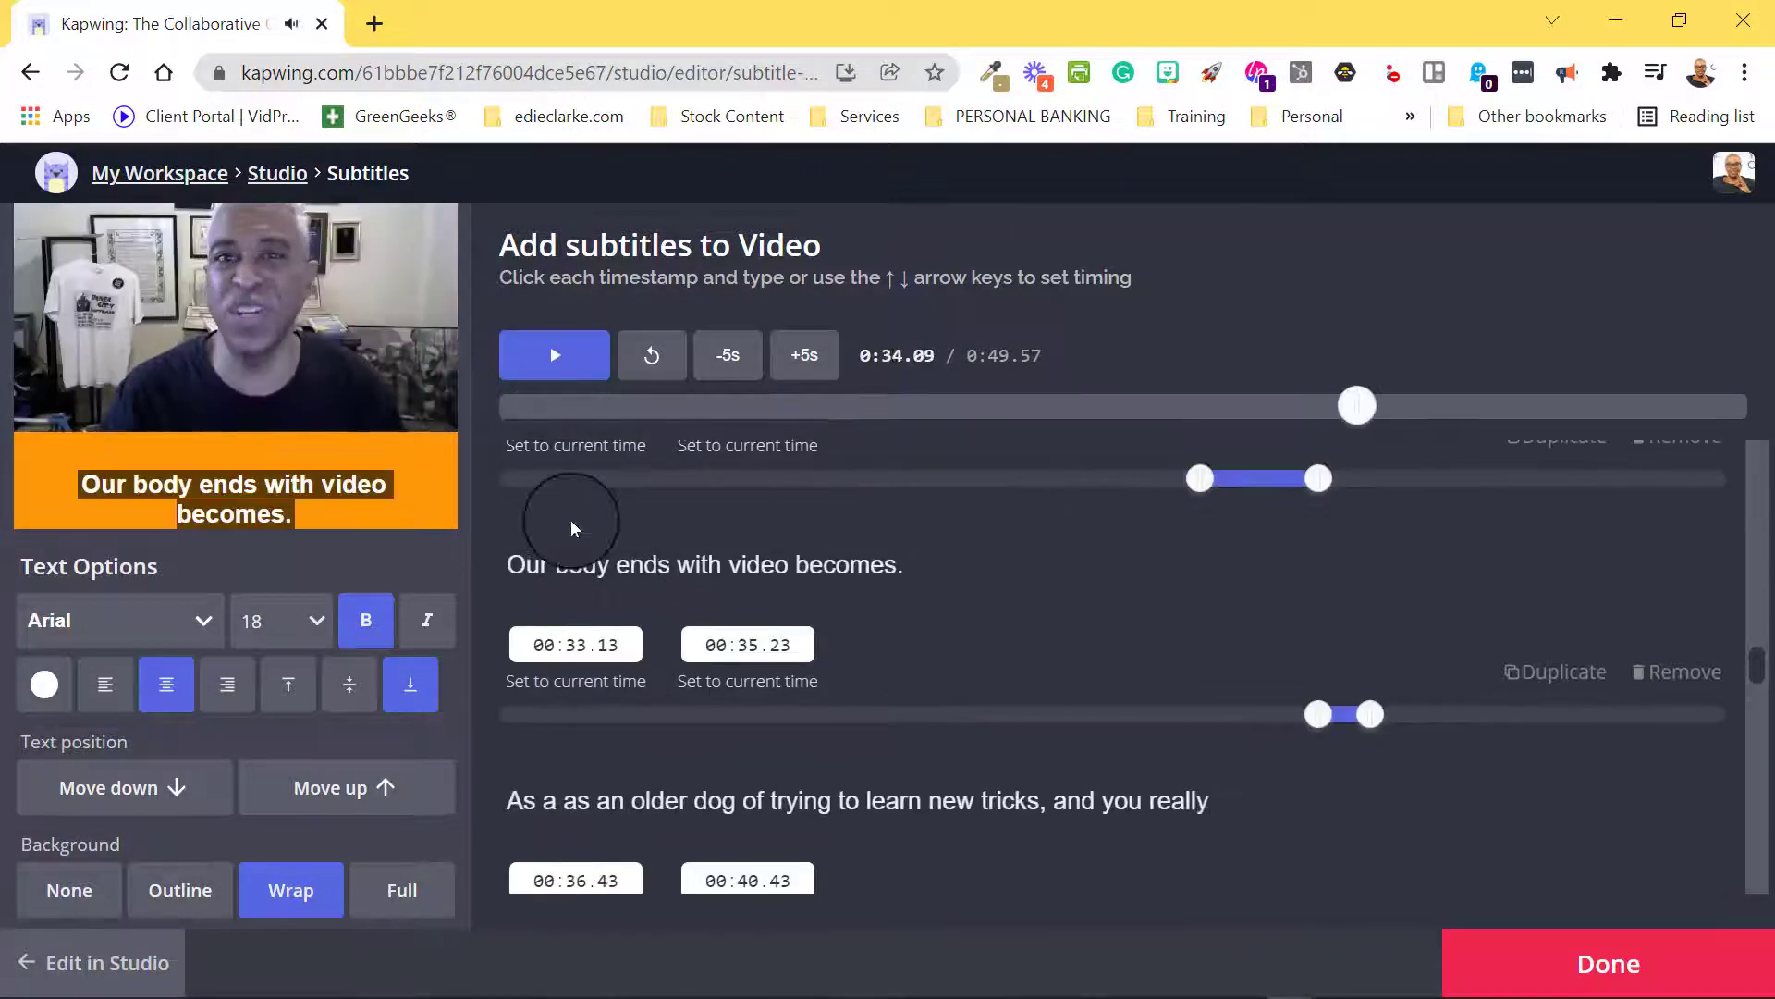
left_click_drag(672, 564, 557, 566)
type("audience")
left_click(555, 363)
left_click(555, 362)
Change the last word of the subtitle starting at 00:33.13 to "because," and play it back.
left_click_drag(888, 564, 824, 564)
type("ause.")
key("BackSpace")
type(",")
left_click(566, 365)
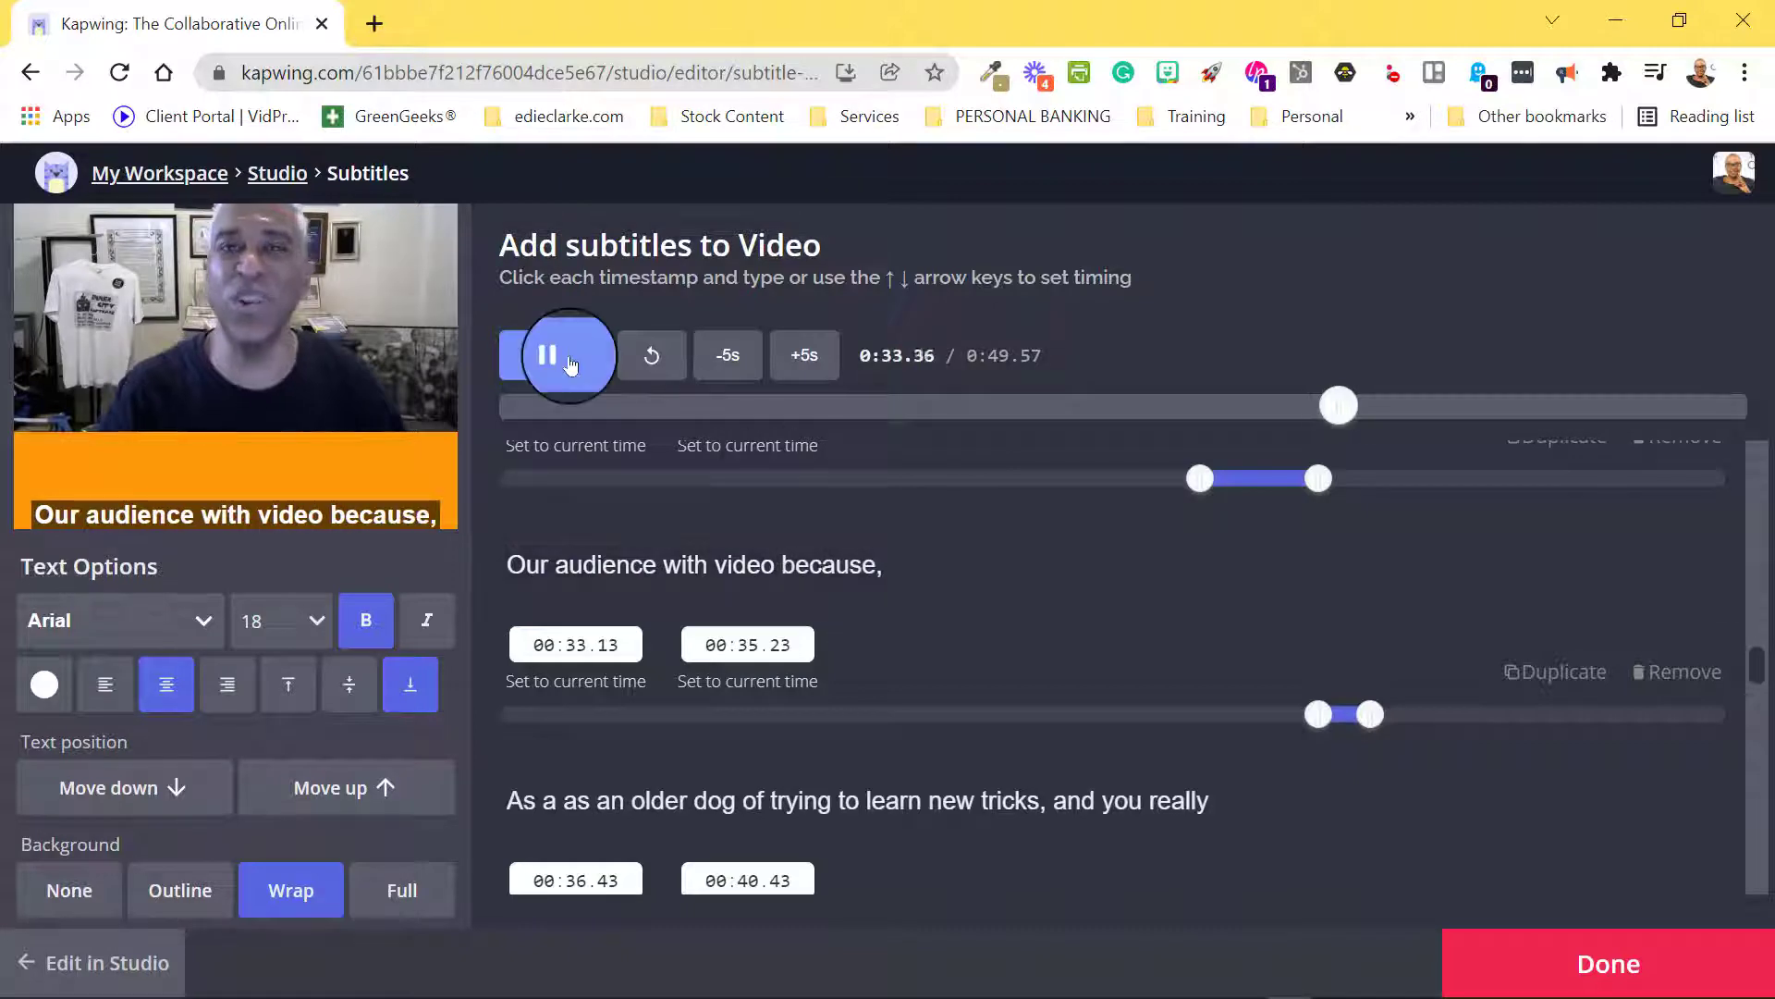
left_click(570, 364)
Correct the subtitle "Thanks." at 00:42.53 to "Thank you.".
scroll(763, 676, "down", 6)
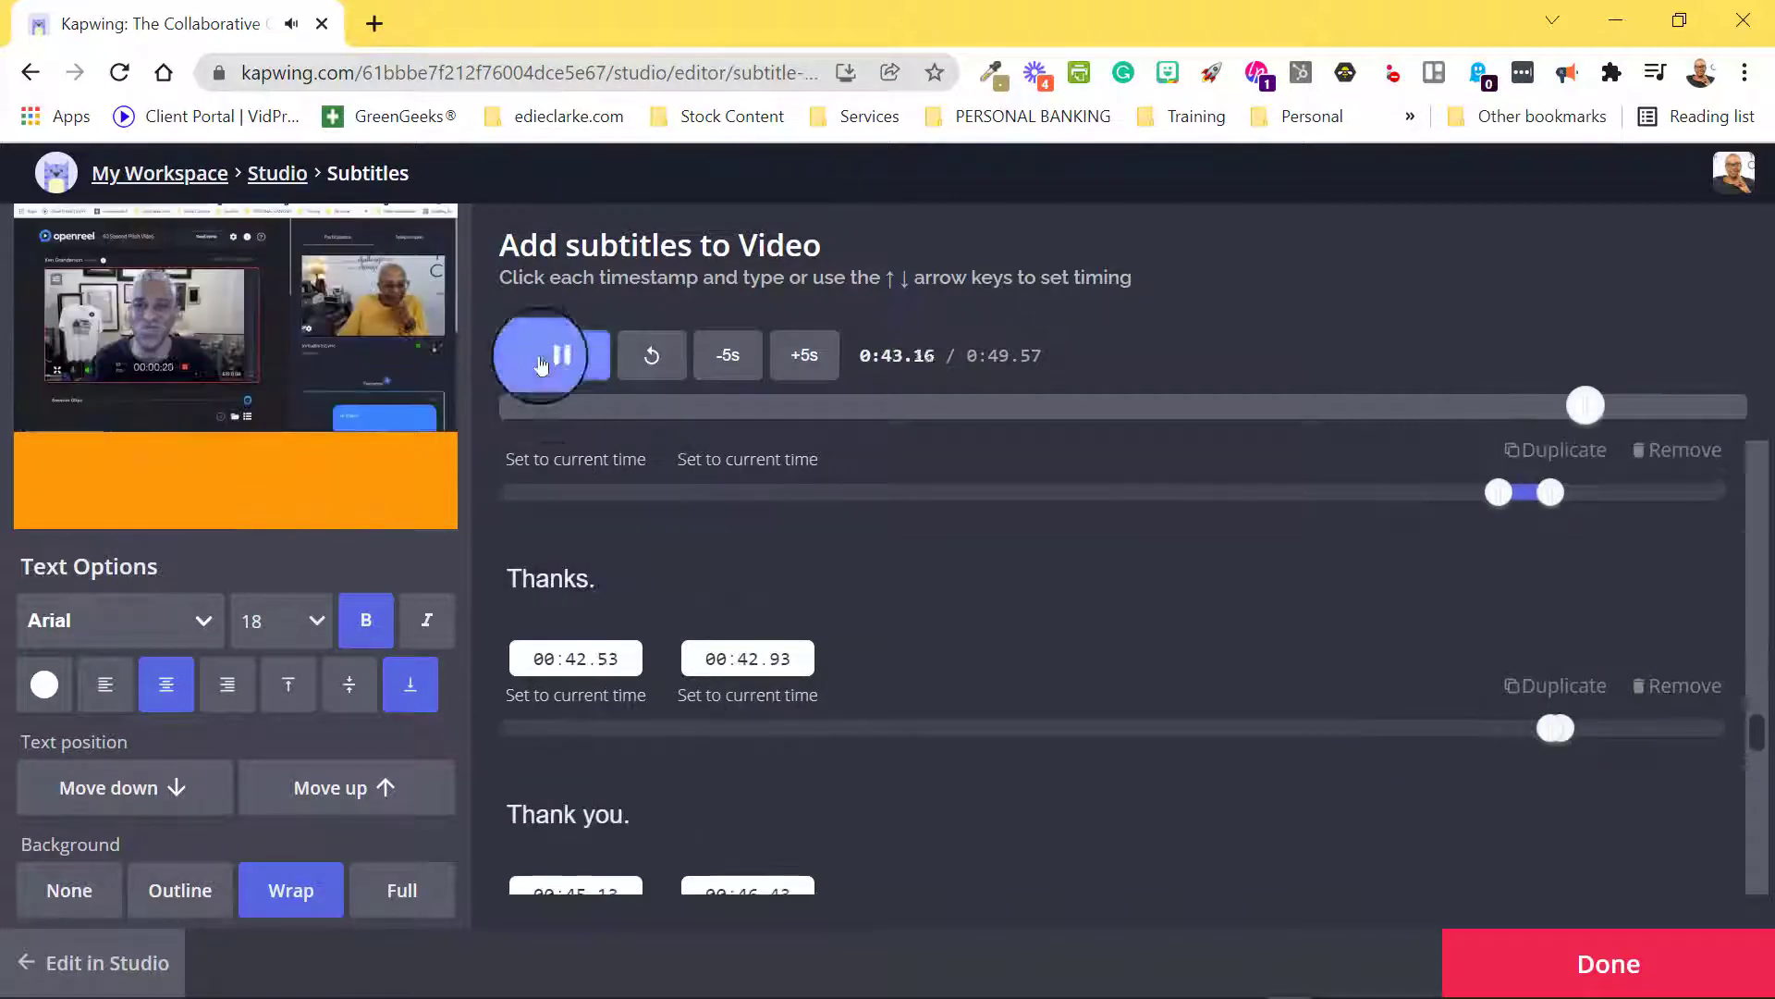
left_click(645, 593)
key("BackSpace")
key("BackSpace")
type("you.")
left_click(998, 797)
Remove the background behind the subtitles and set their font size to 20, previewing from the video's start.
scroll(314, 773, "down", 2)
left_click(304, 768)
left_click_drag(1637, 406, 474, 407)
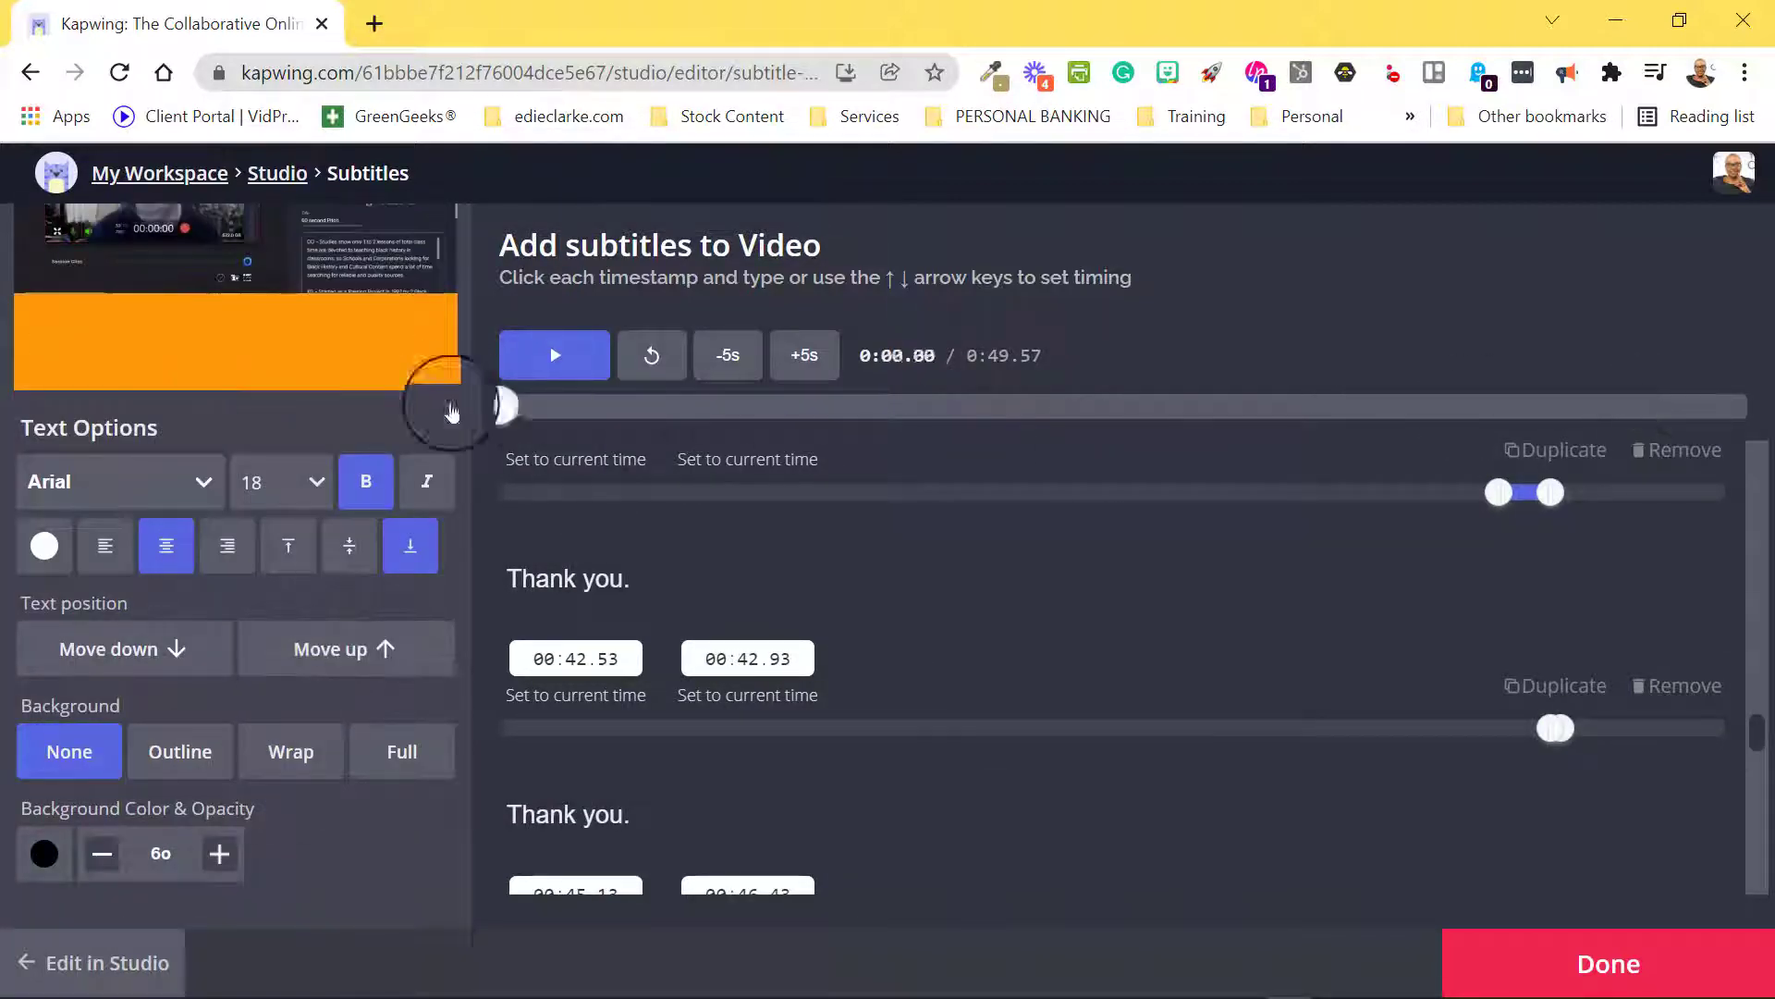
left_click(281, 703)
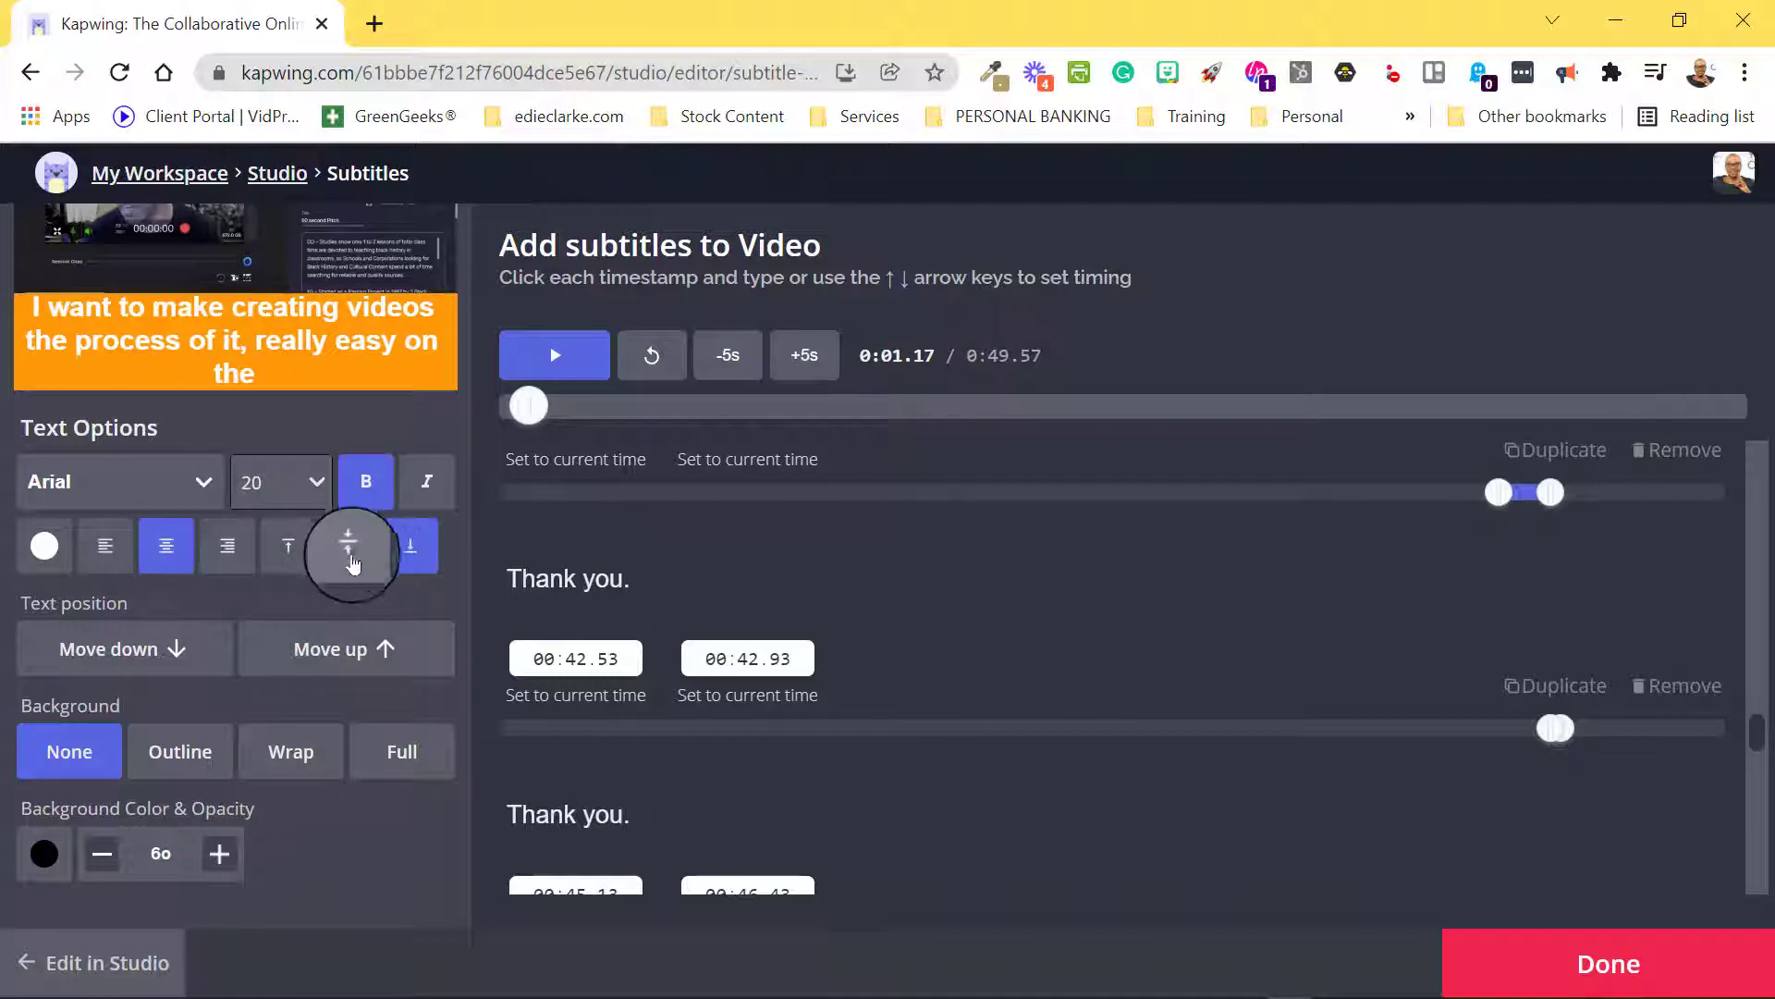
Move the word "the" from the end of the first subtitle to the beginning of the second.
scroll(887, 610, "up", 20)
double_click(1208, 523)
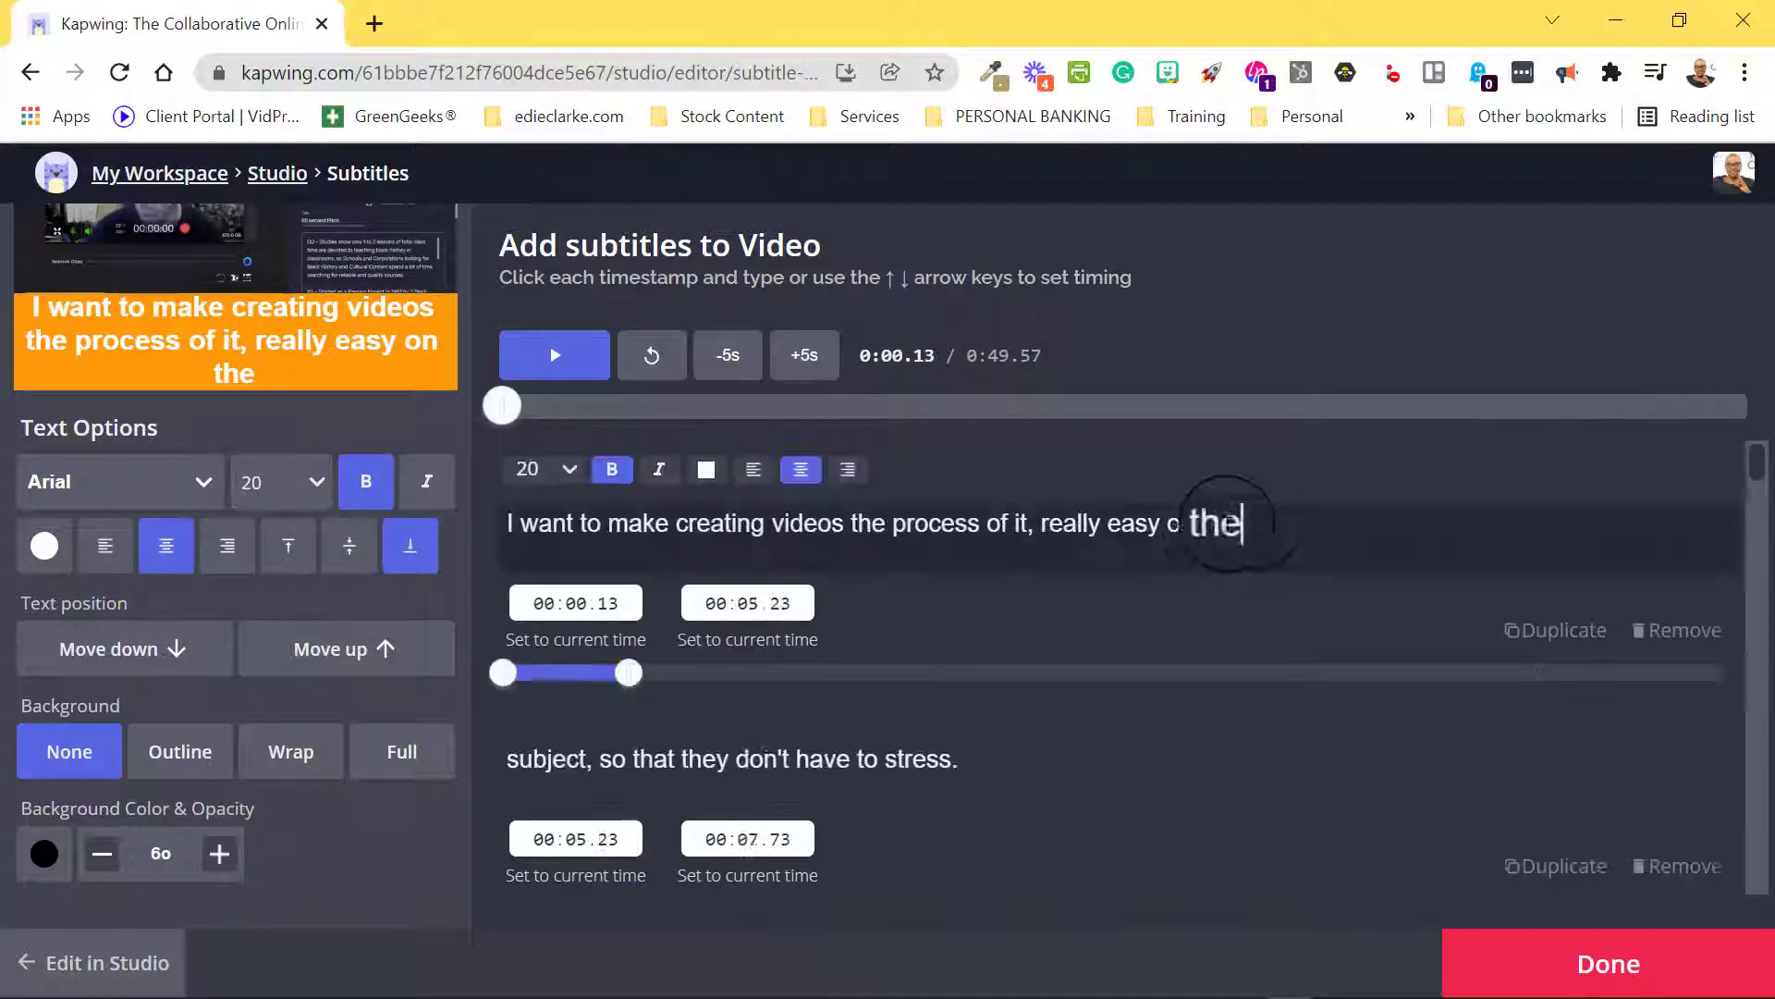
key("BackSpace")
left_click(782, 606)
left_click(508, 760)
type("the")
Play the opening subtitles and add a period after "testimony" in the third one.
left_click(541, 356)
left_click(541, 360)
scroll(1149, 630, "down", 3)
left_click(1045, 725)
type(".")
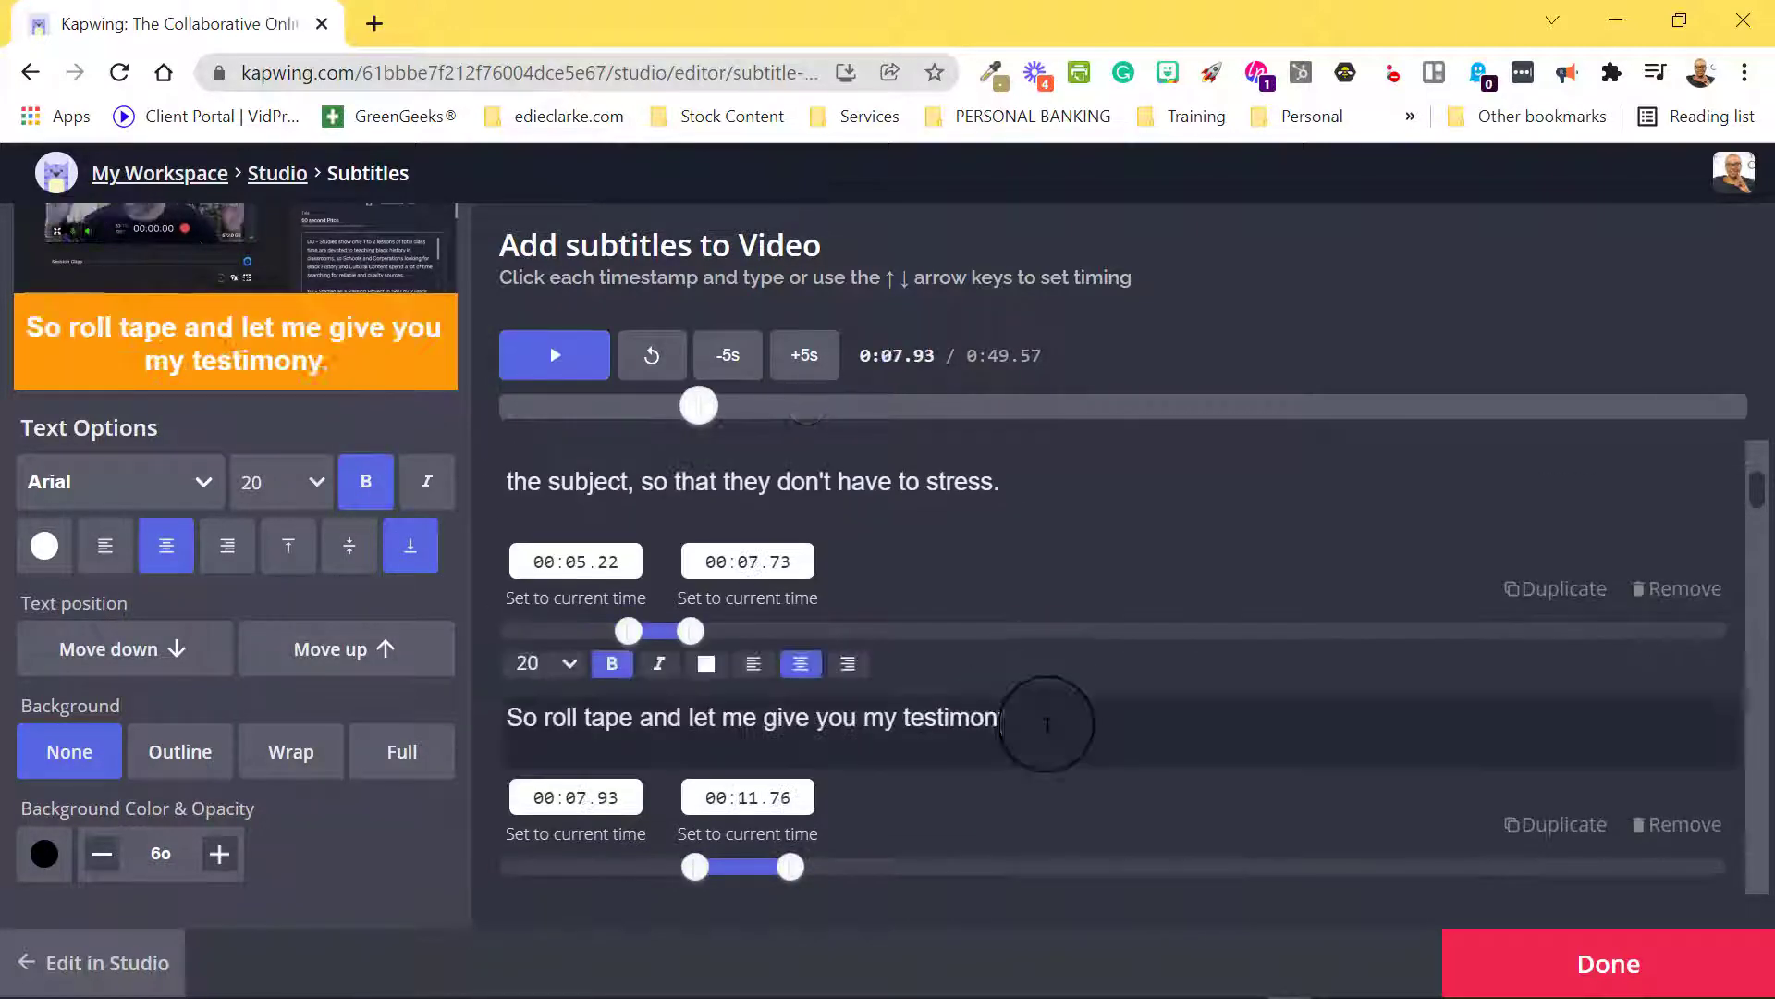
Look through the remaining subtitles and set the subtitle text color to #003268.
scroll(1040, 719, "down", 15)
scroll(1038, 716, "up", 2)
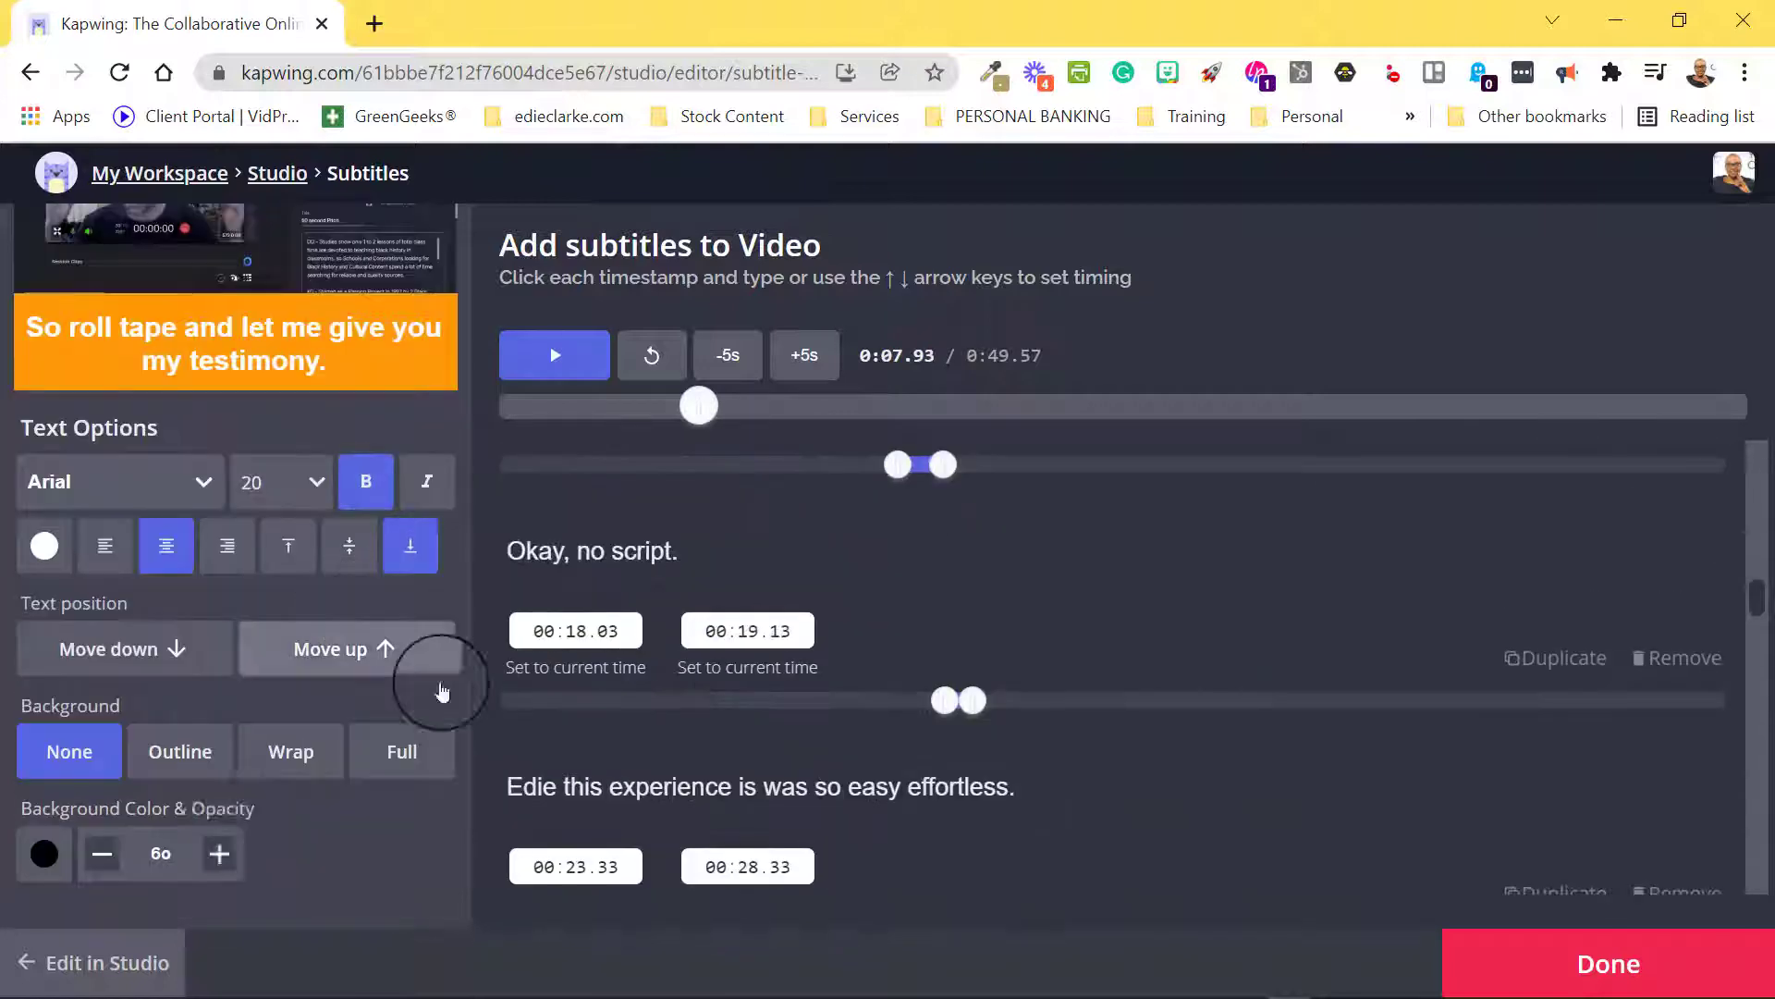
left_click(44, 546)
double_click(486, 501)
type("003268")
left_click(704, 407)
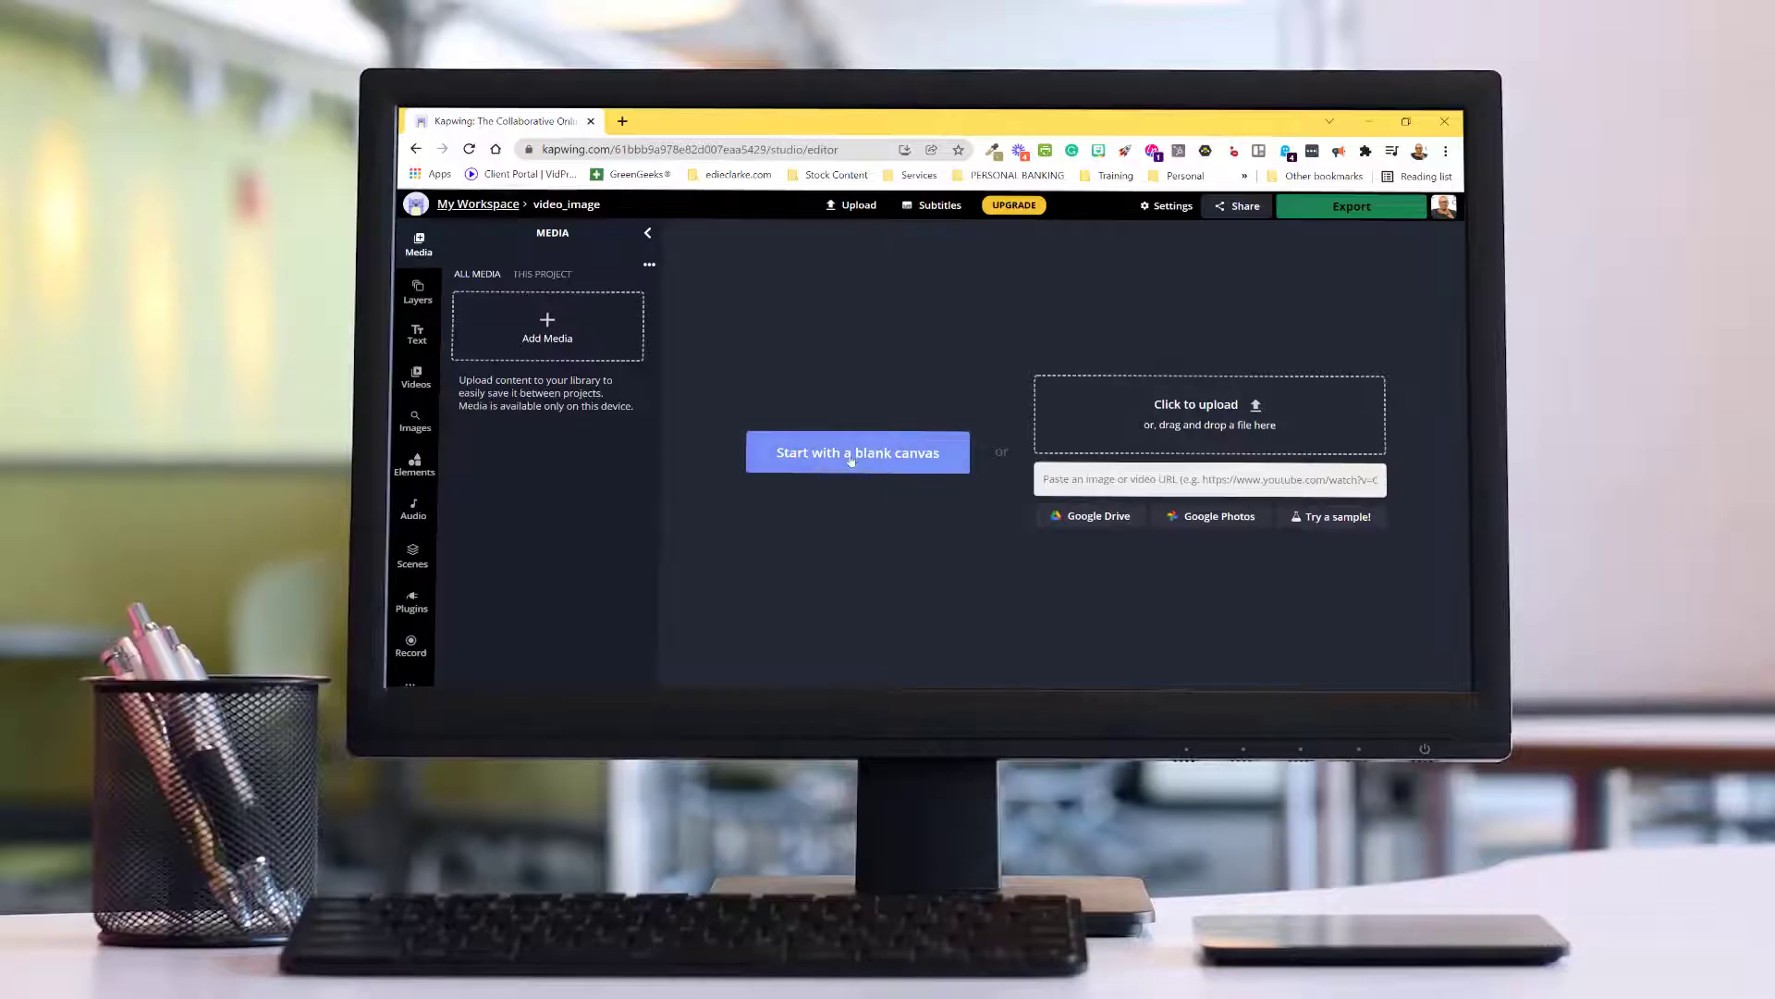
Start a new blank 1:1 canvas with an orange background and place the testimonial-land.mp4 clip on it.
left_click(854, 455)
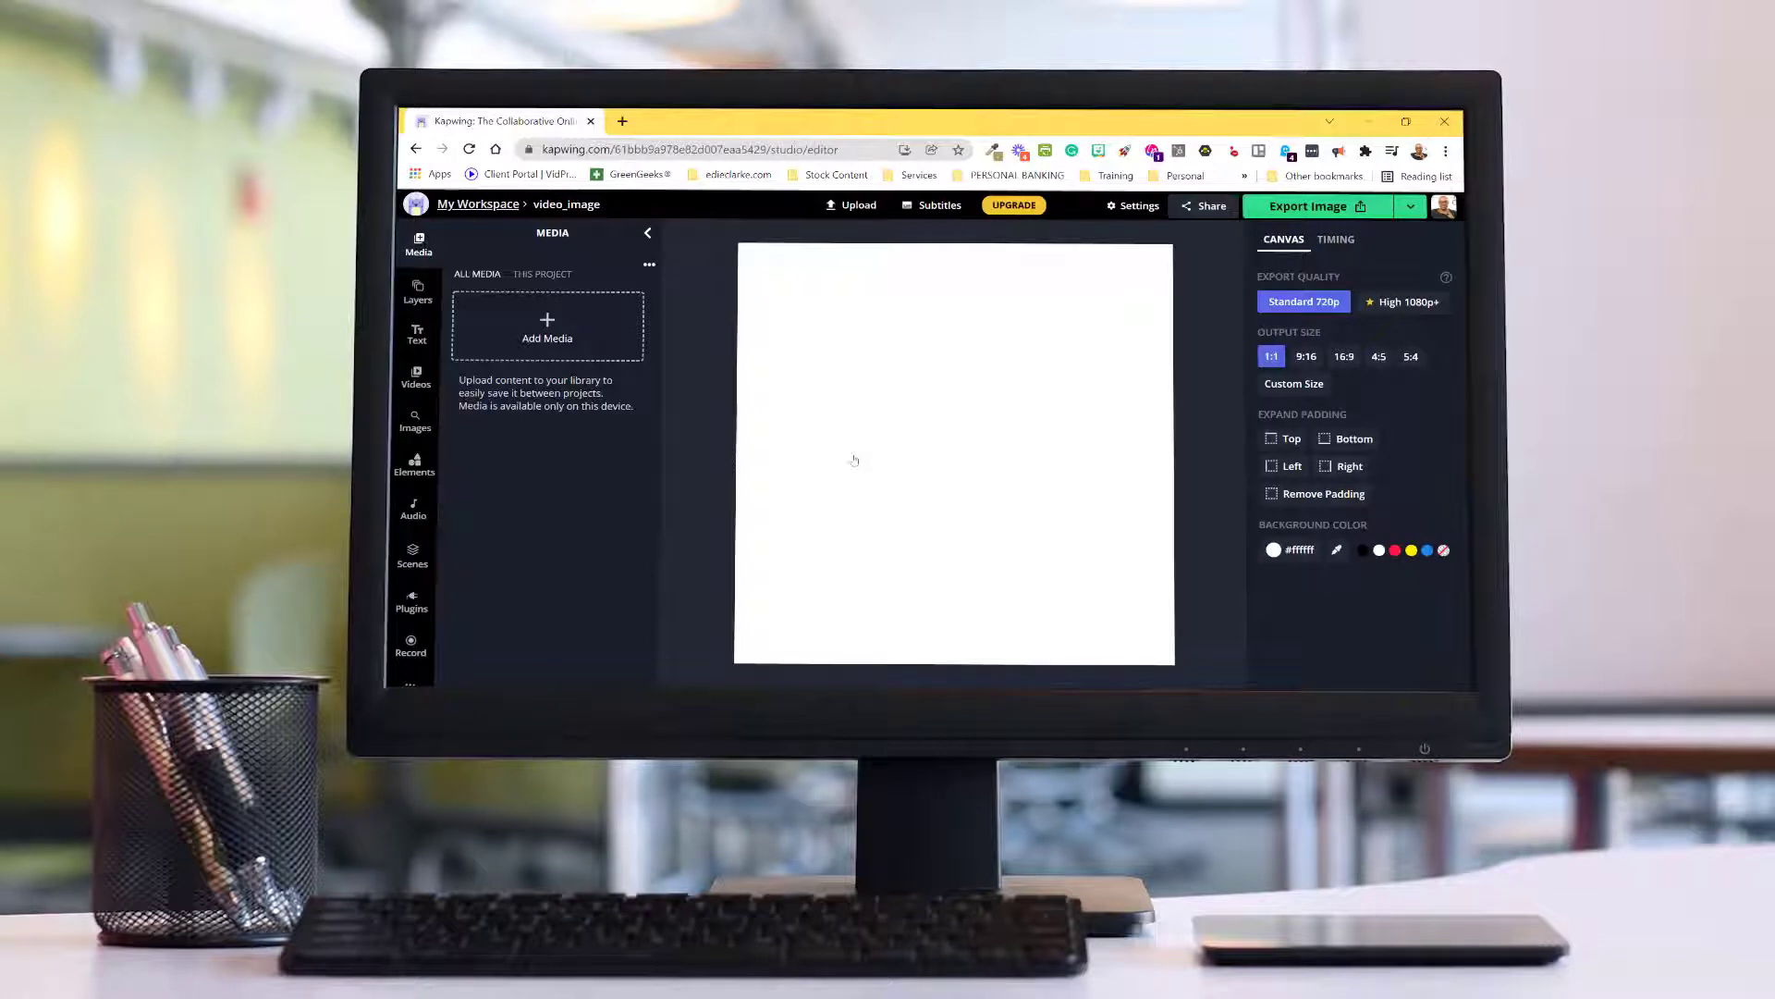
left_click(1307, 554)
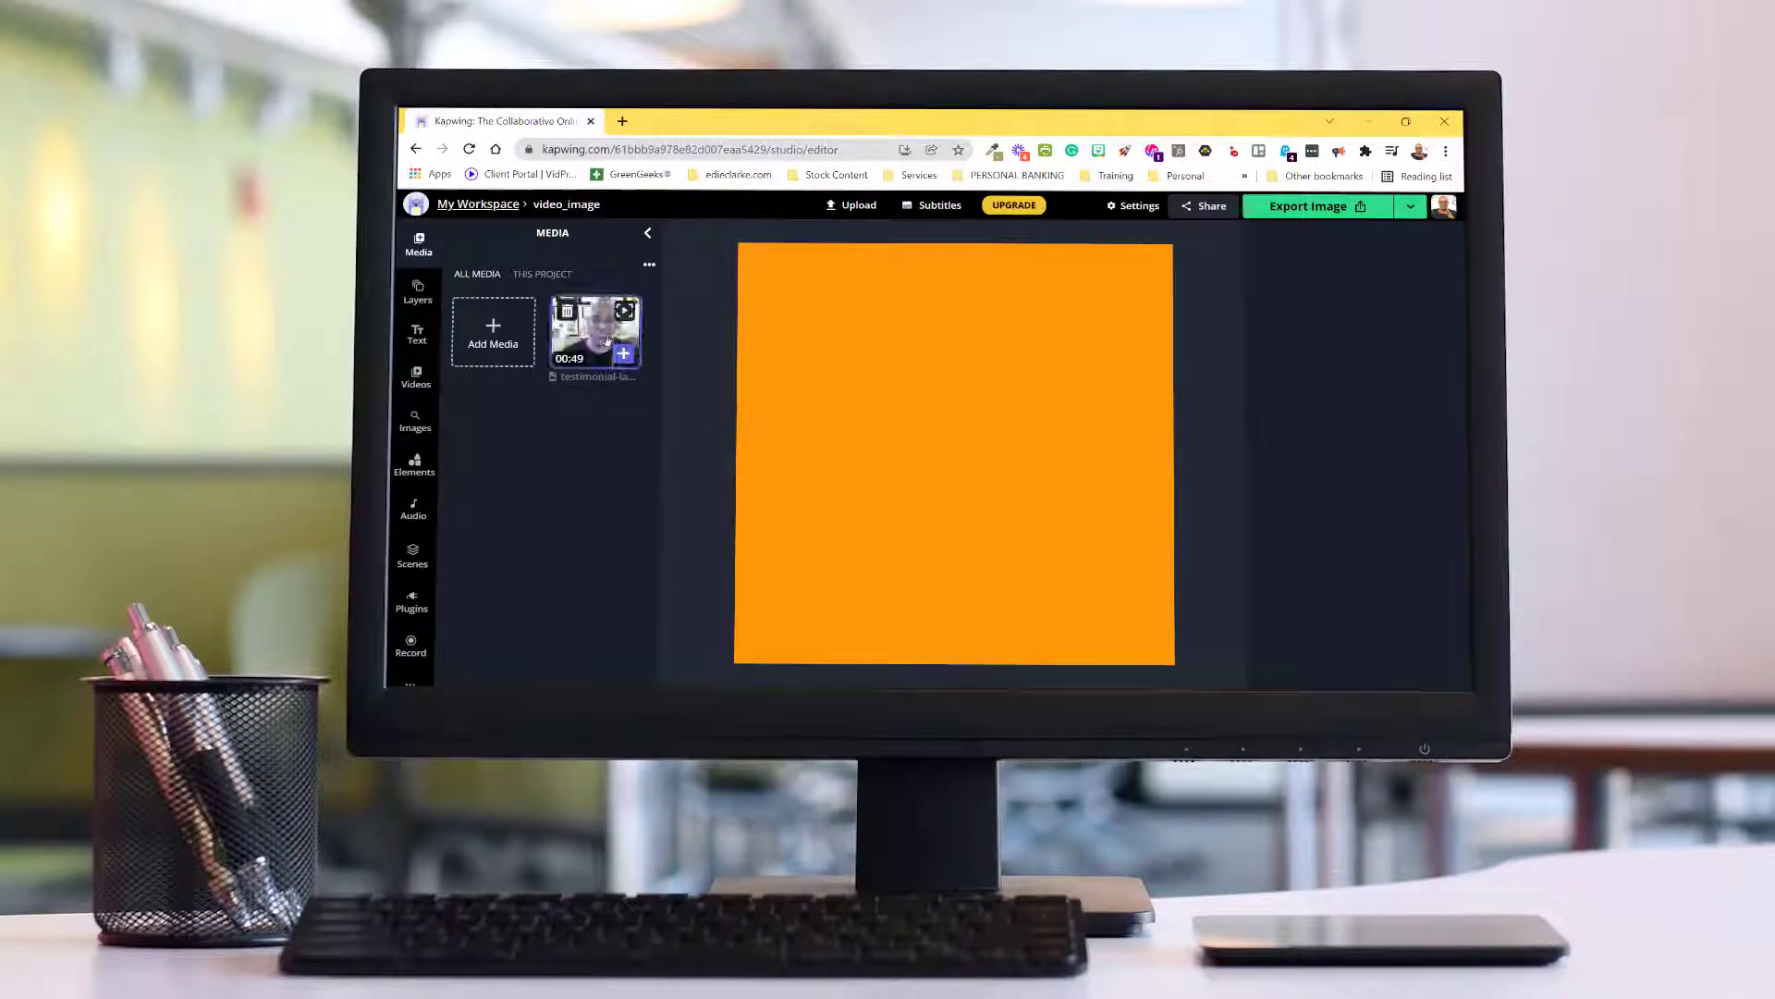
left_click(603, 342)
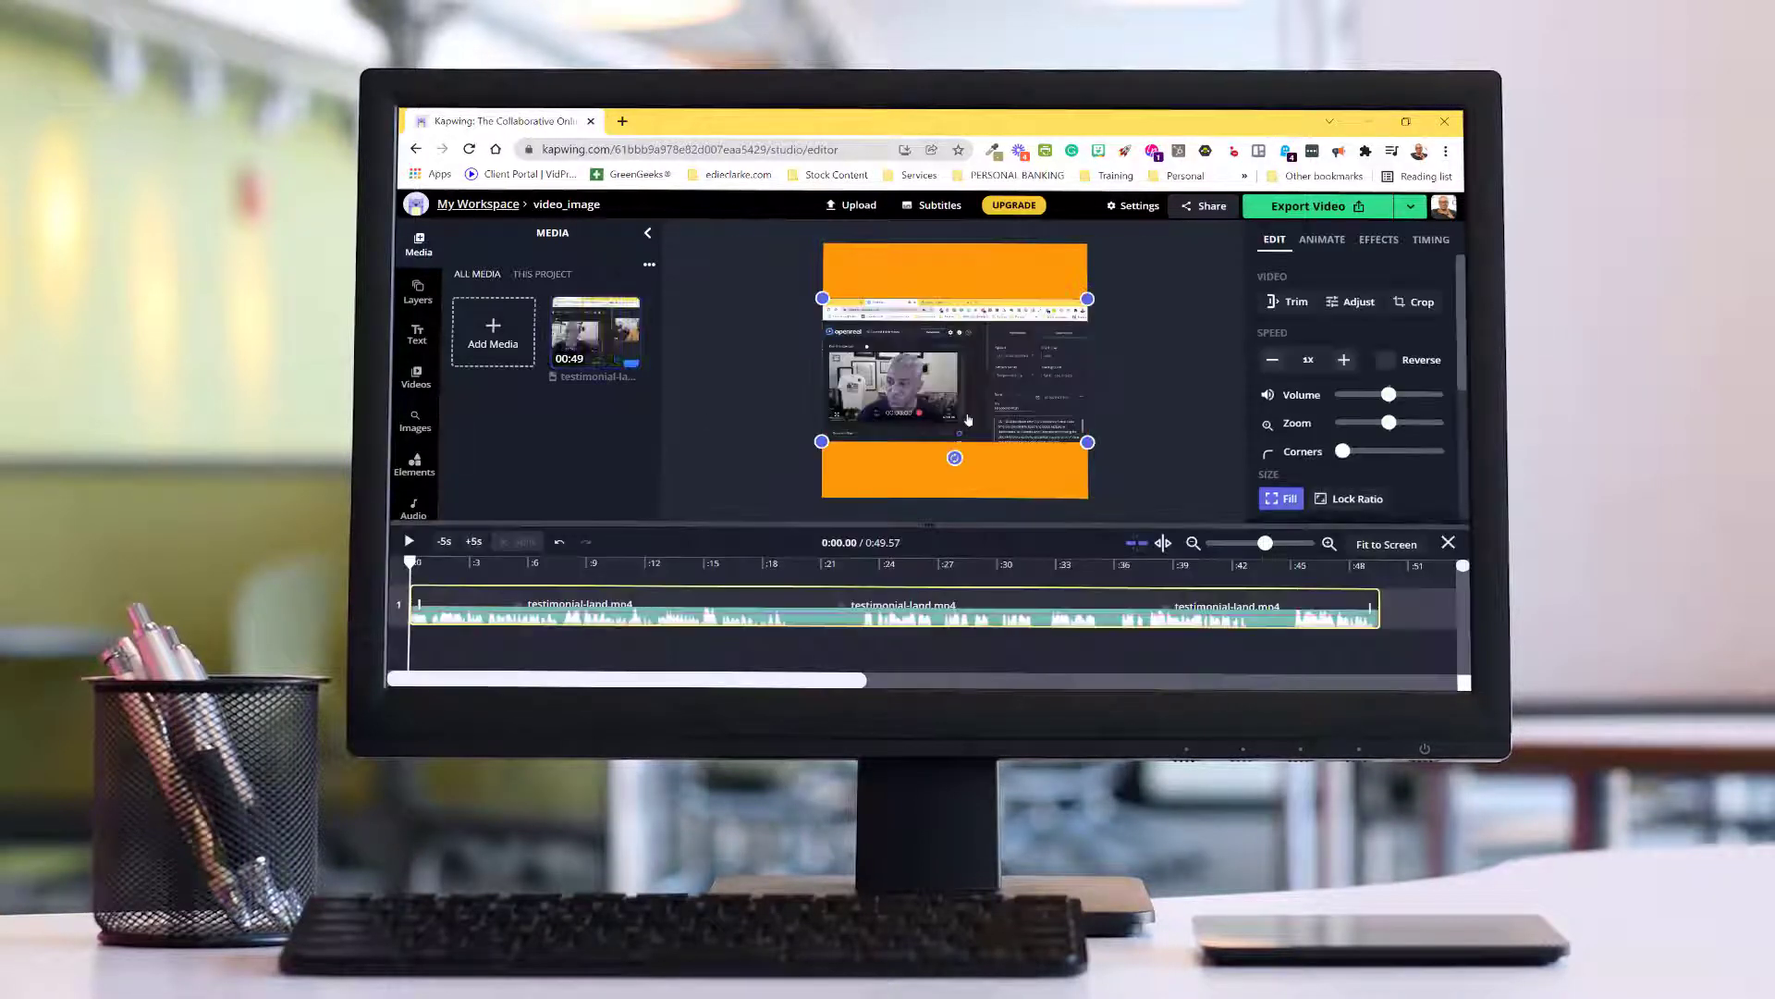
left_click(1131, 381)
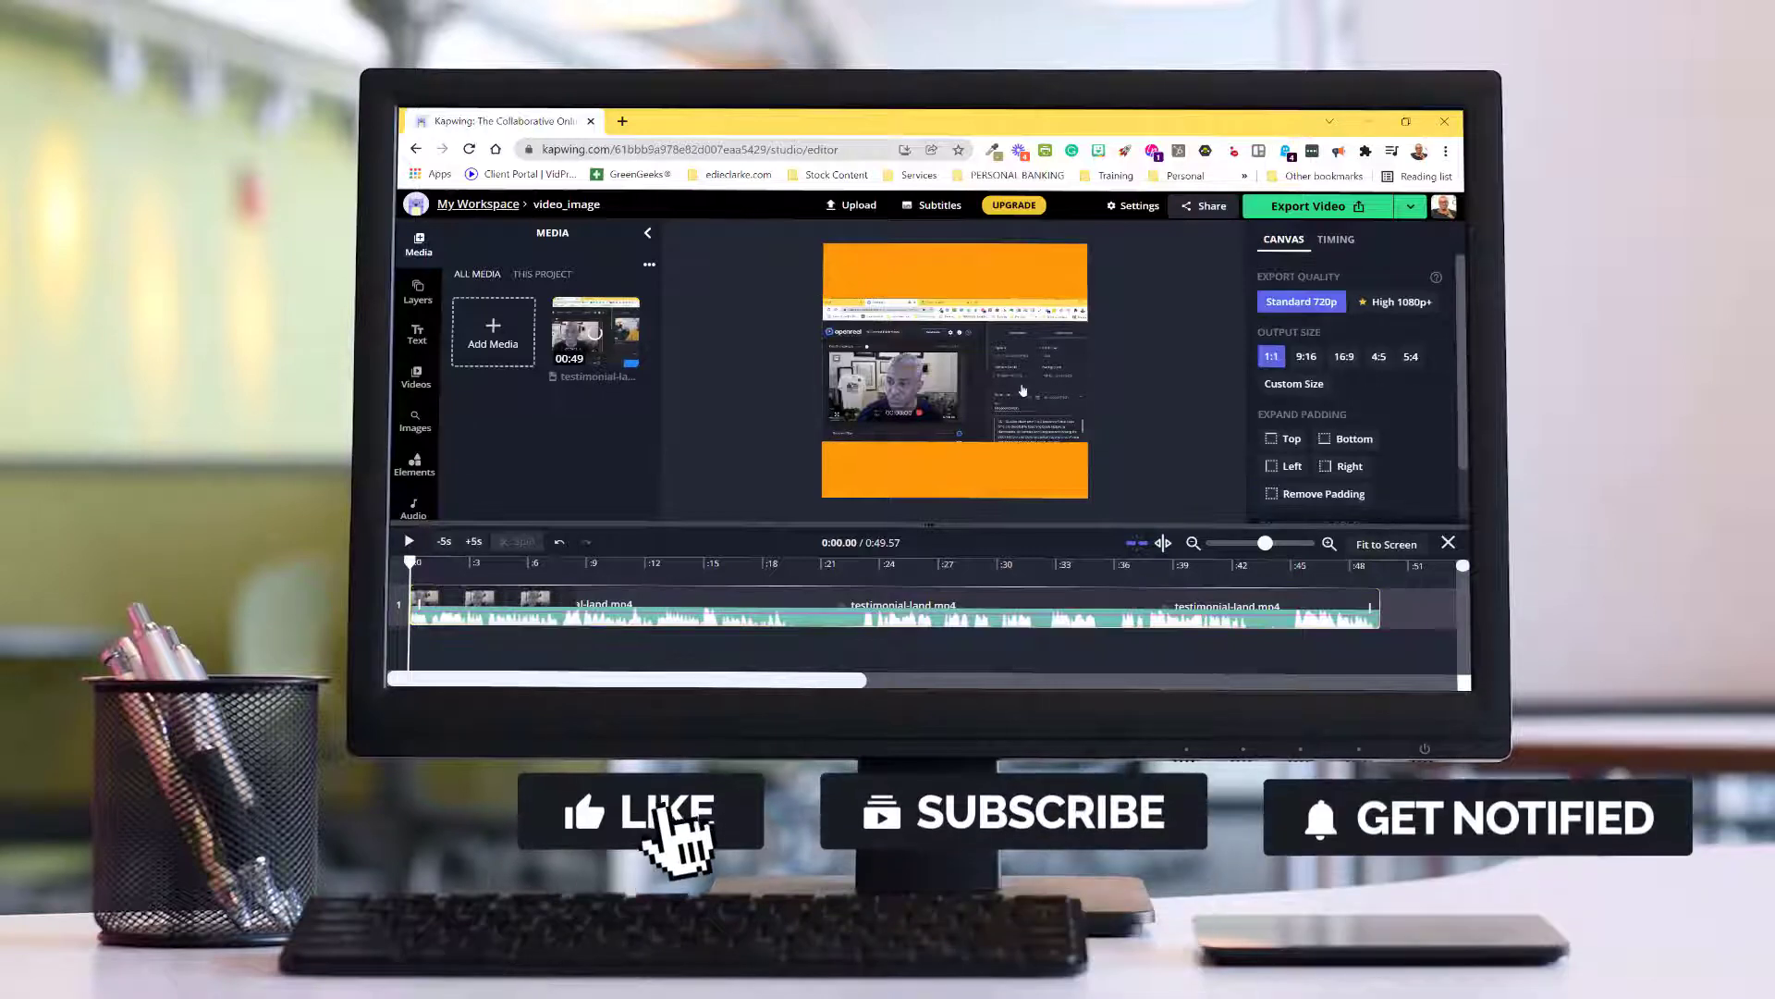